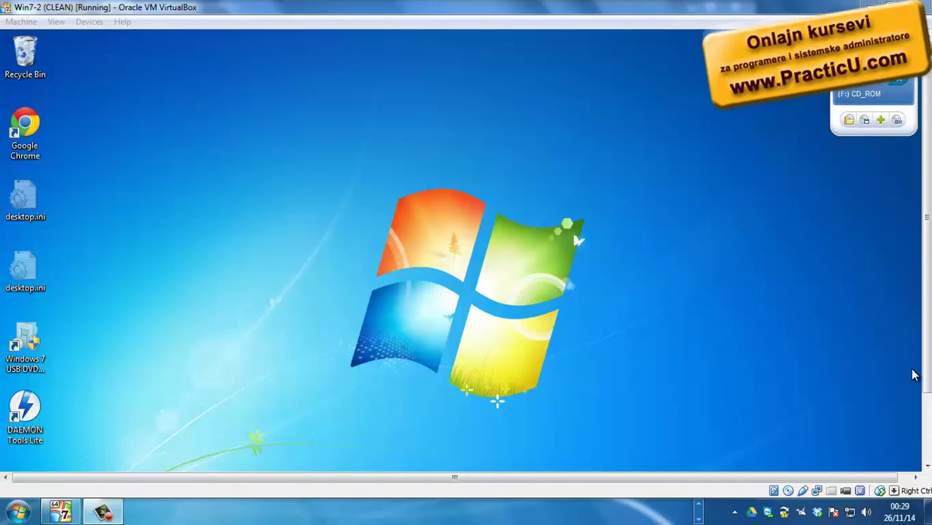
Examine the capacity and the used and free space of Local Disk (C:) in the guest's drive properties
{"action": "left_click_drag", "start_coordinate": [925, 362], "coordinate": [923, 427]}
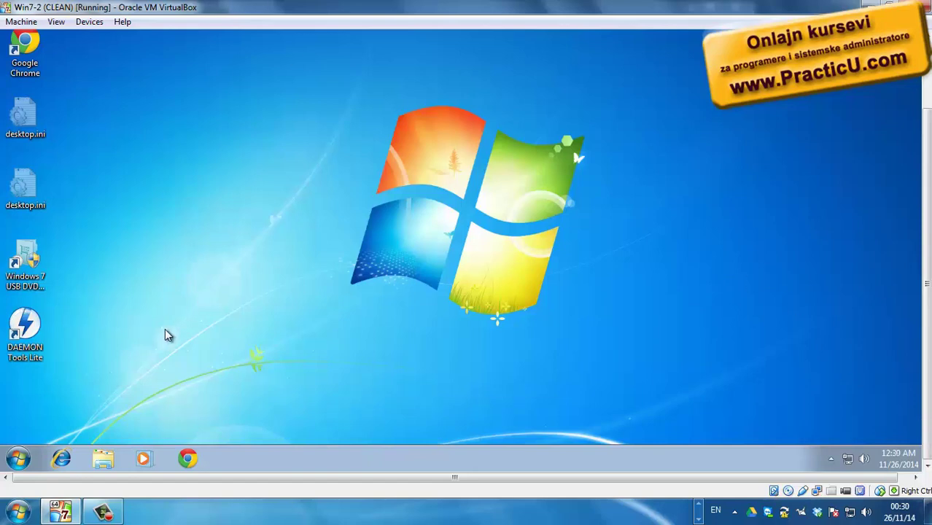
{"action": "left_click", "coordinate": [17, 458]}
{"action": "left_click", "coordinate": [204, 272]}
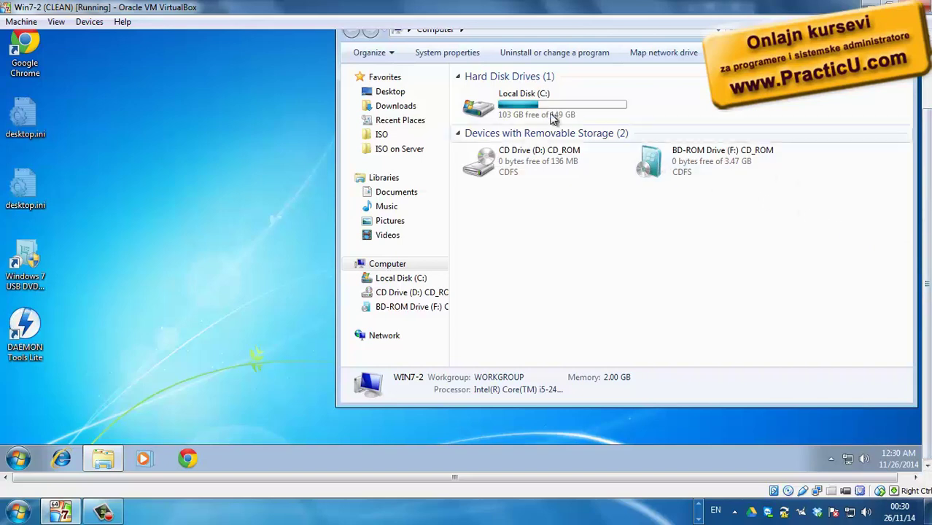
{"action": "left_click", "coordinate": [569, 117]}
{"action": "right_click", "coordinate": [567, 112]}
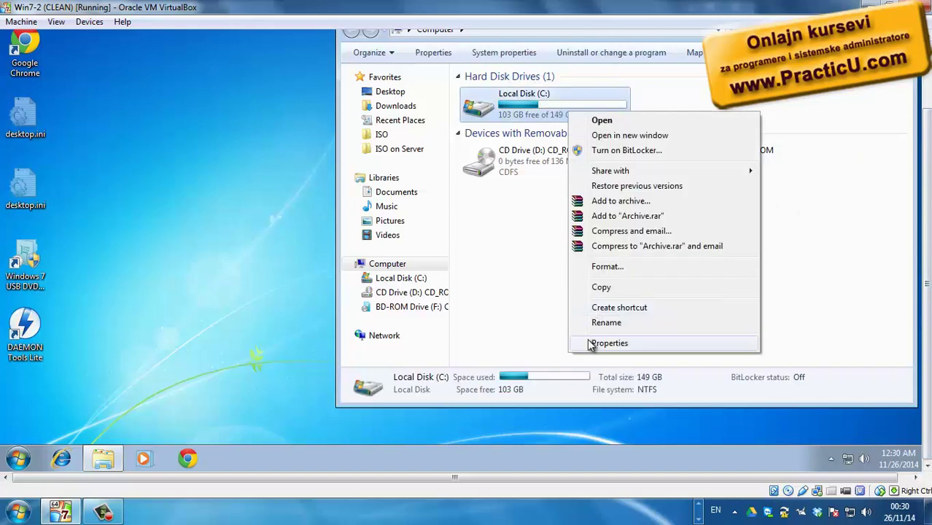
{"action": "left_click", "coordinate": [600, 343]}
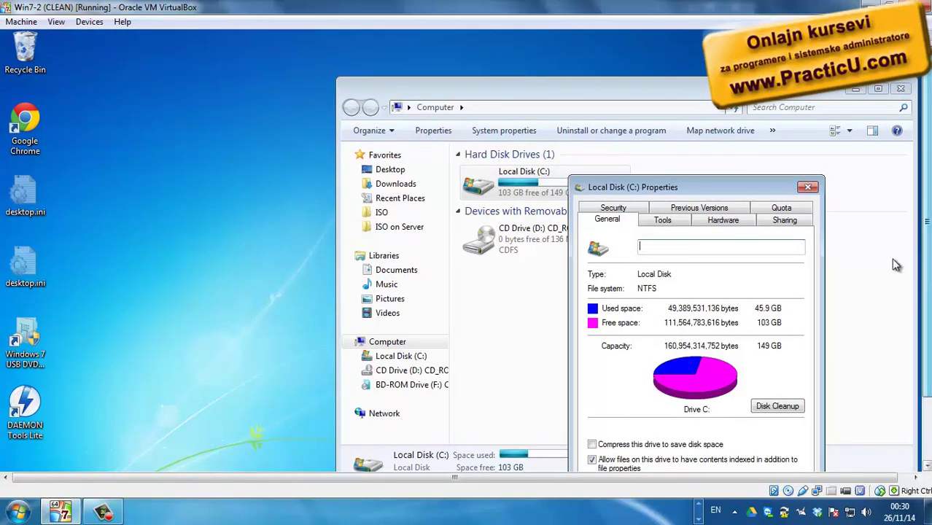
{"action": "left_click", "coordinate": [807, 189]}
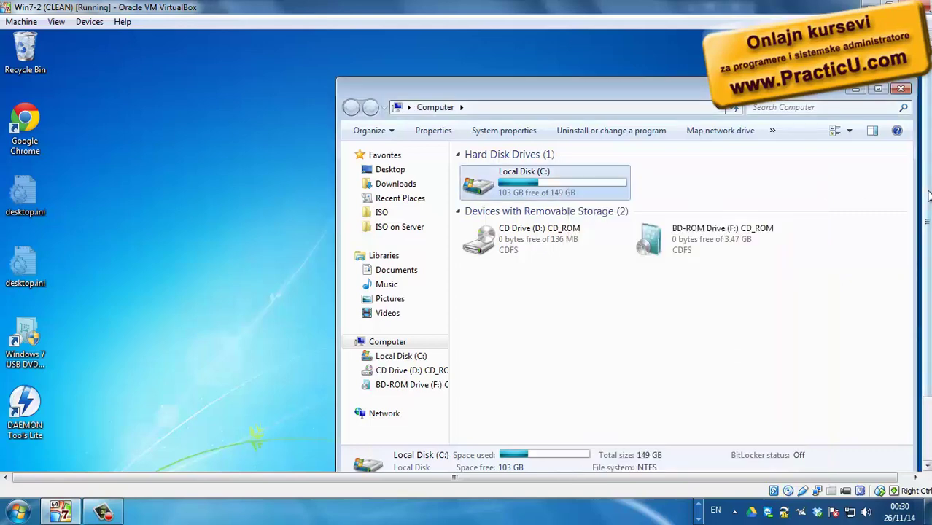
Shut down the guest Windows system of the Win7-2 virtual machine
{"action": "left_click", "coordinate": [22, 454]}
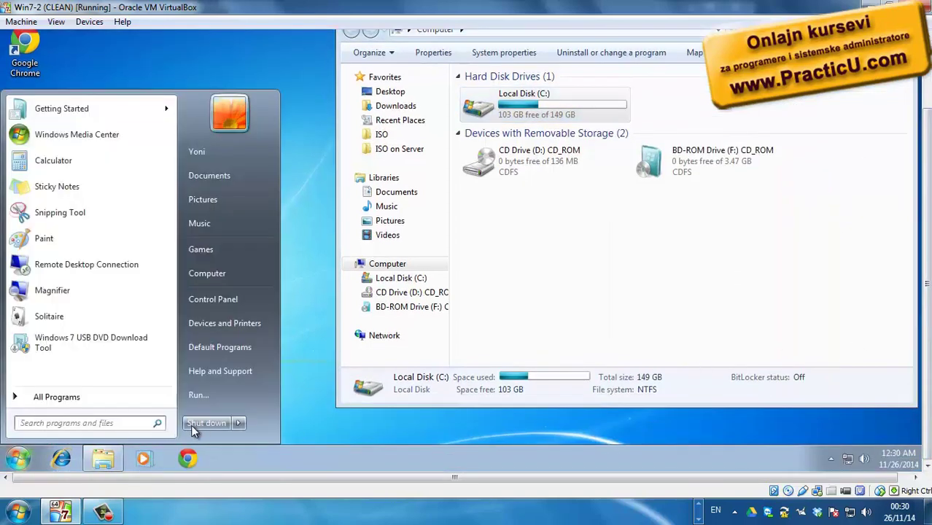
{"action": "key", "text": "Escape"}
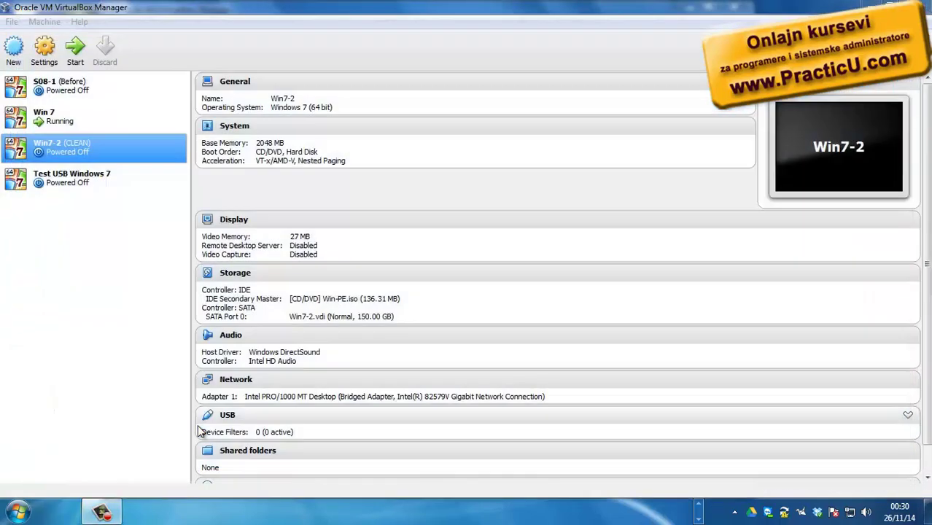
In the Win7-2 storage settings, begin creating a new dynamically allocated VDI hard disk on the SATA controller
{"action": "left_click", "coordinate": [44, 47]}
{"action": "left_click", "coordinate": [286, 167]}
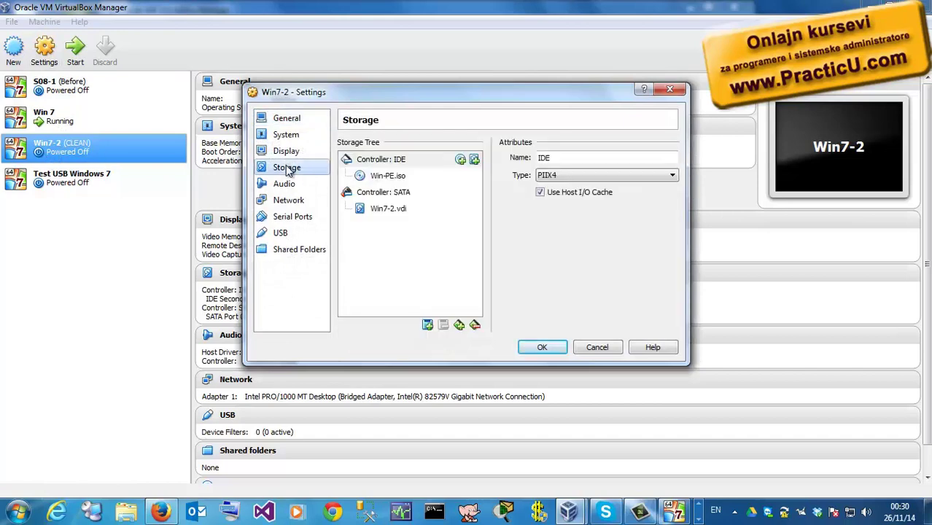
{"action": "left_click", "coordinate": [378, 195]}
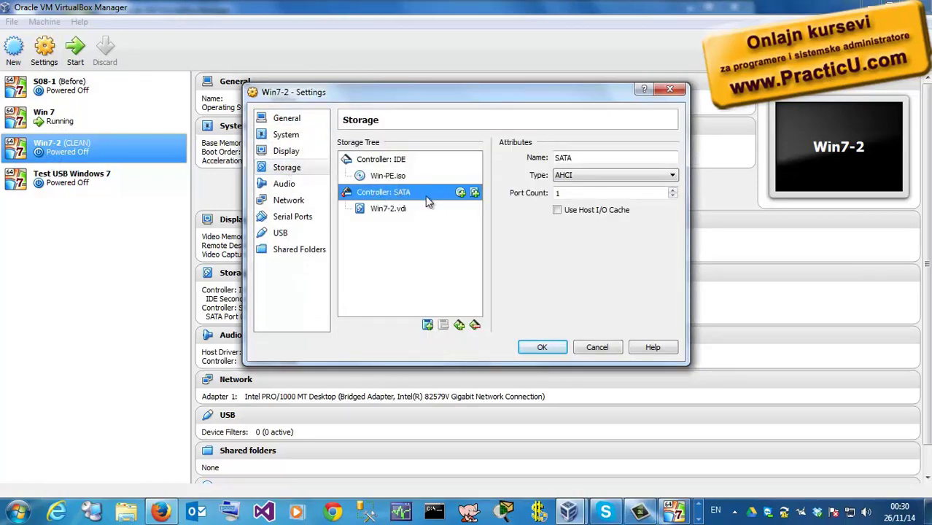
{"action": "left_click", "coordinate": [474, 193]}
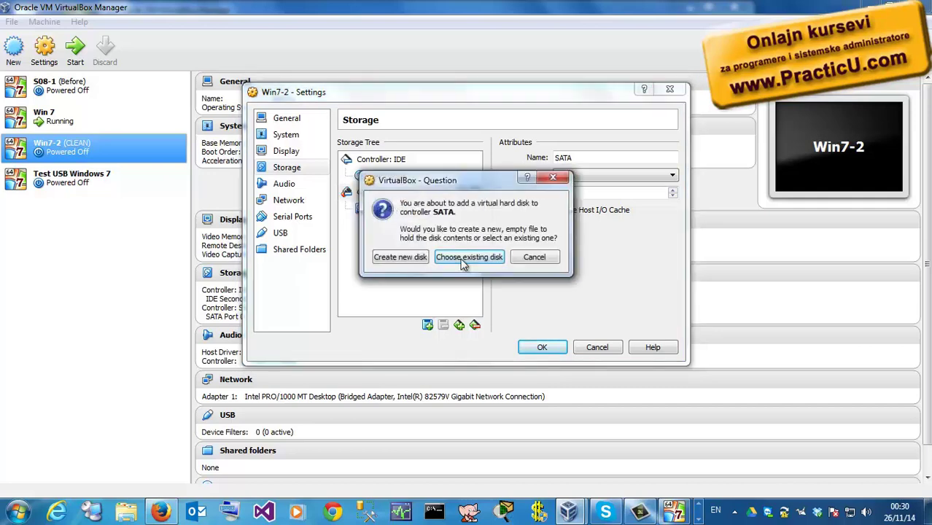
{"action": "left_click", "coordinate": [393, 261]}
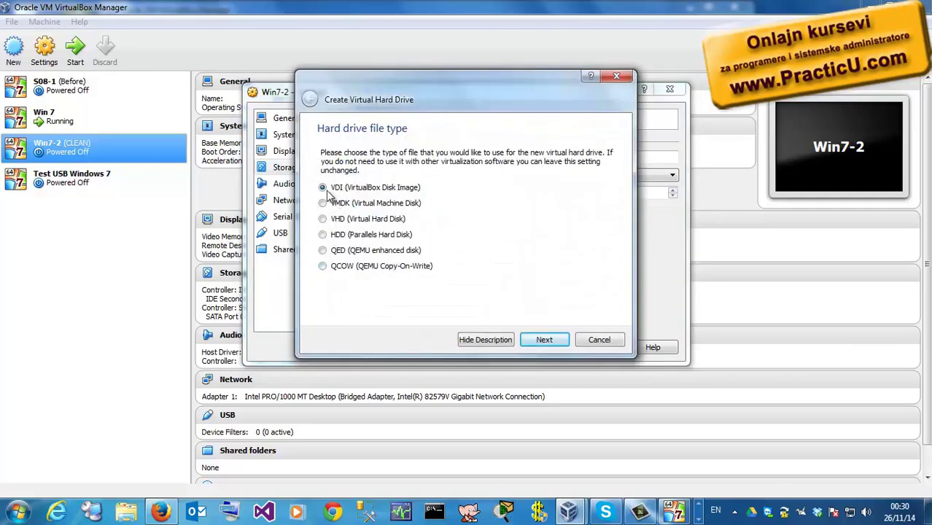
{"action": "left_click", "coordinate": [544, 339]}
{"action": "left_click", "coordinate": [544, 339]}
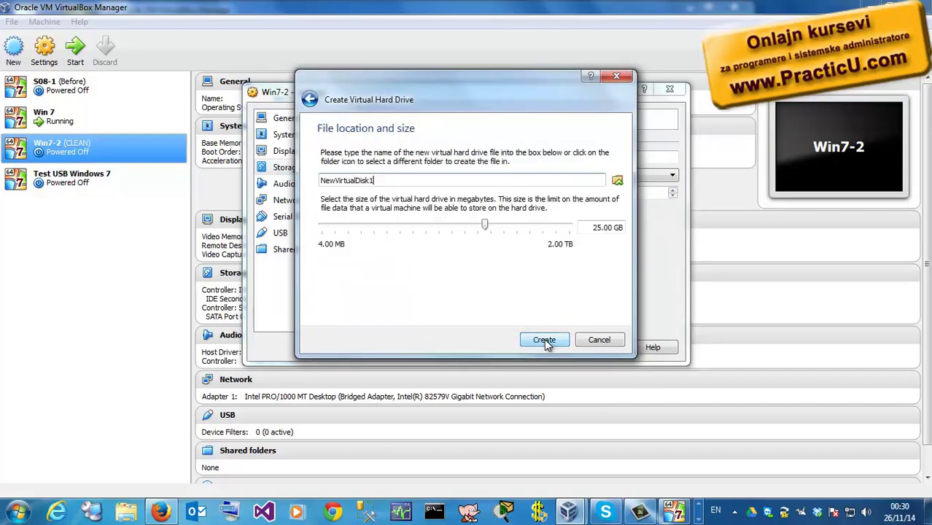
Set the new virtual disk's size to 500 GB and its name to New-HDD
{"action": "double_click", "coordinate": [596, 228]}
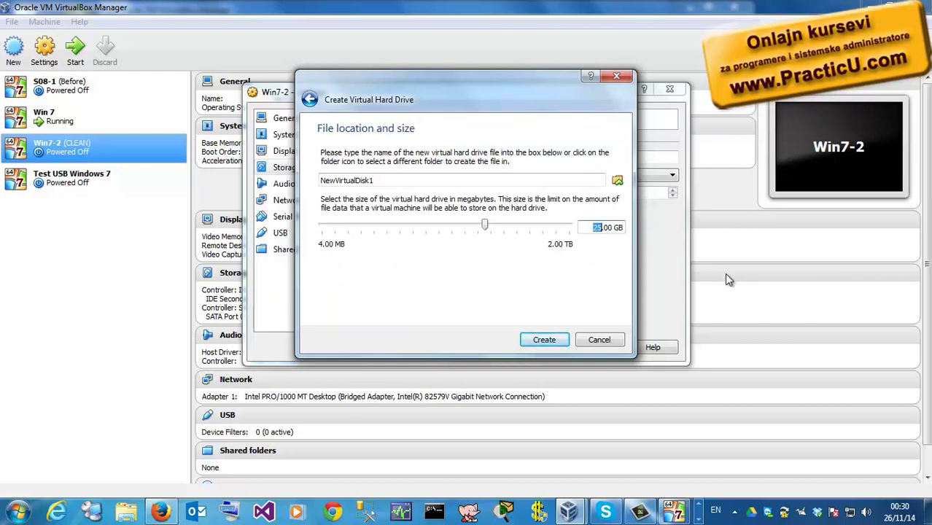
{"action": "type", "text": "500"}
{"action": "key", "text": "shift+Tab"}
{"action": "type", "text": "N"}
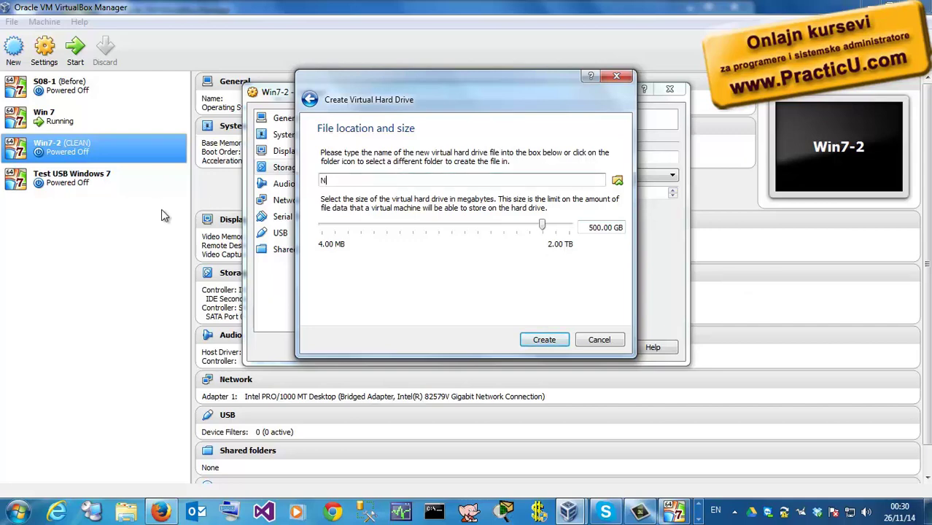
{"action": "type", "text": "ew-HDD"}
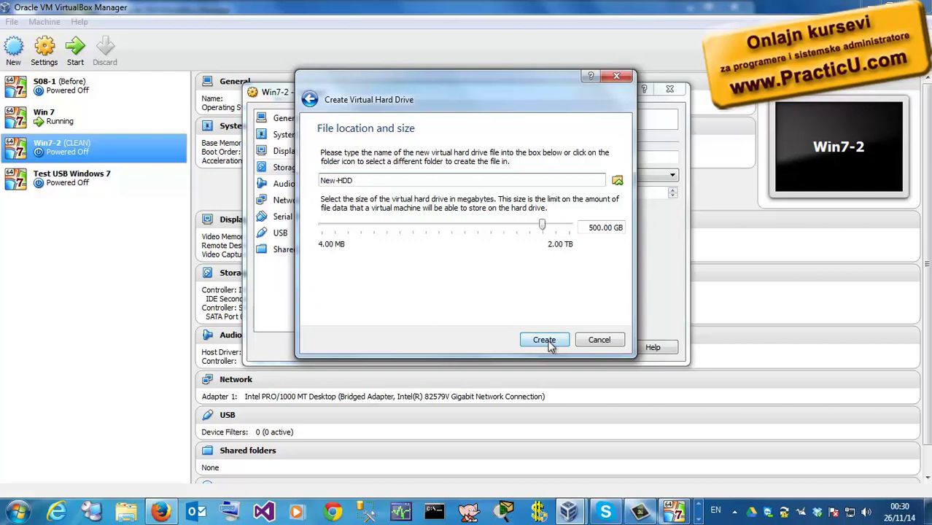
Set the disk file to New-DISK-CLONE in the Win7-2 folder of VirtualBox VMs and create the virtual disk
{"action": "left_click_drag", "start_coordinate": [364, 180], "coordinate": [235, 187]}
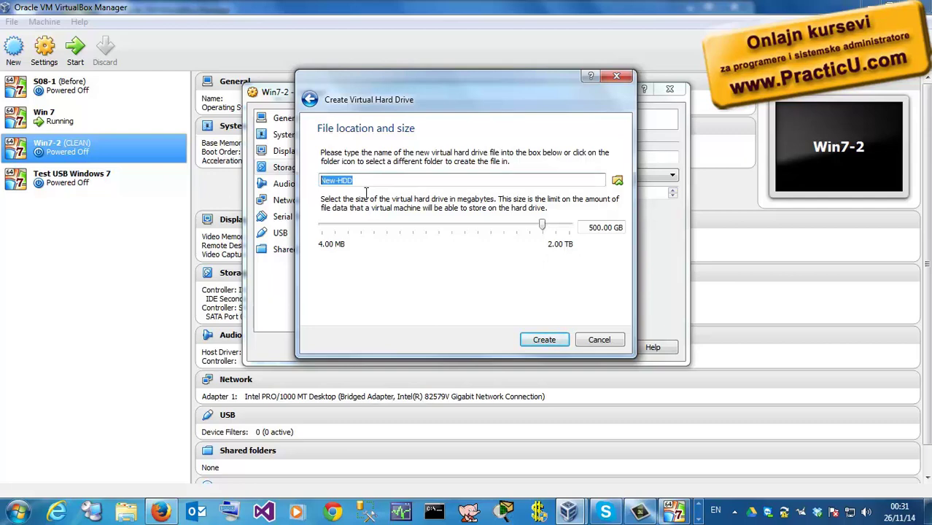
{"action": "left_click", "coordinate": [617, 180]}
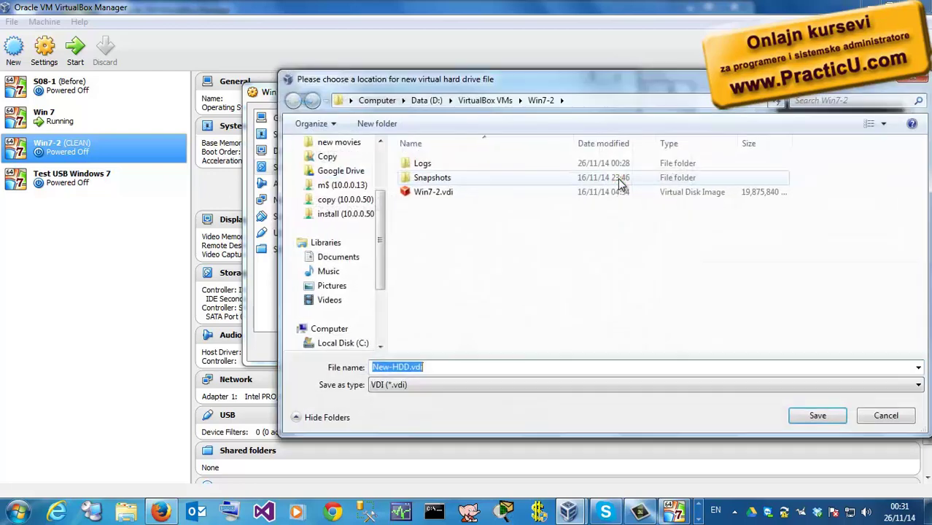
{"action": "left_click", "coordinate": [413, 195]}
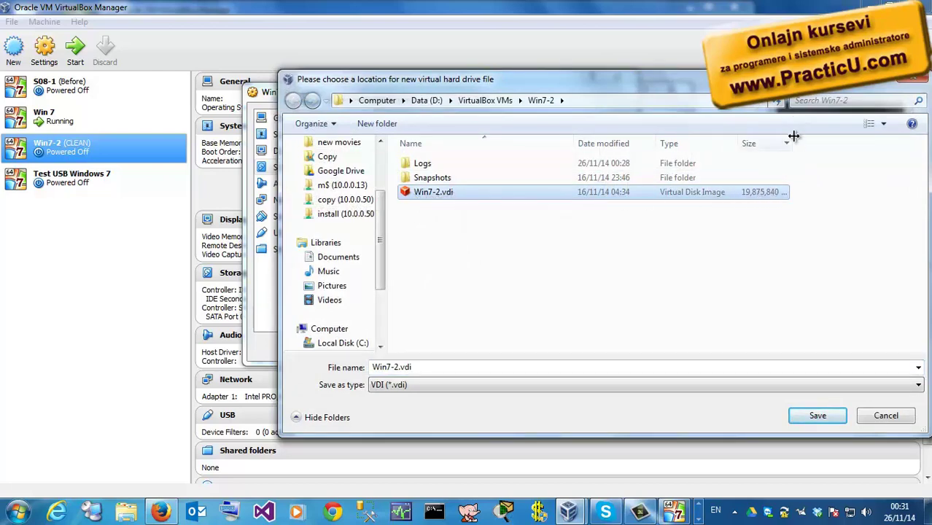
{"action": "left_click_drag", "start_coordinate": [793, 135], "coordinate": [818, 137]}
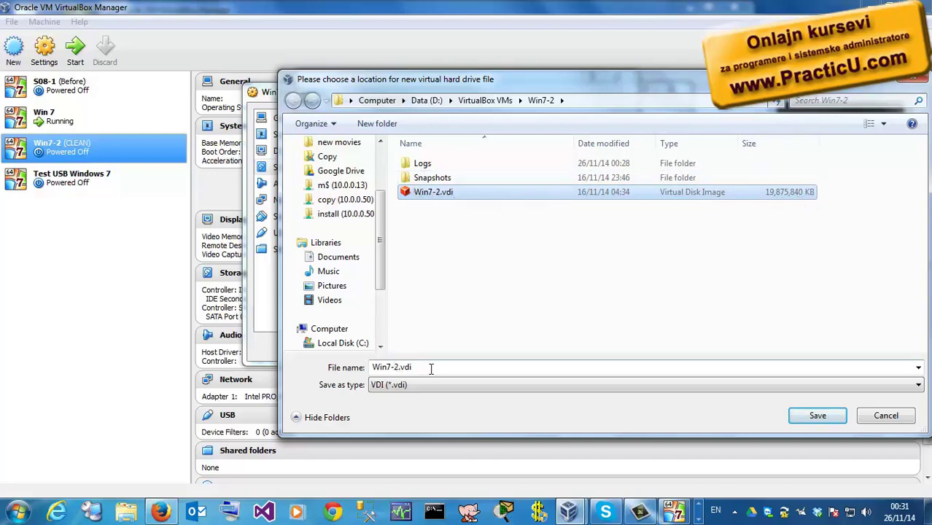
{"action": "left_click_drag", "start_coordinate": [430, 368], "coordinate": [326, 367]}
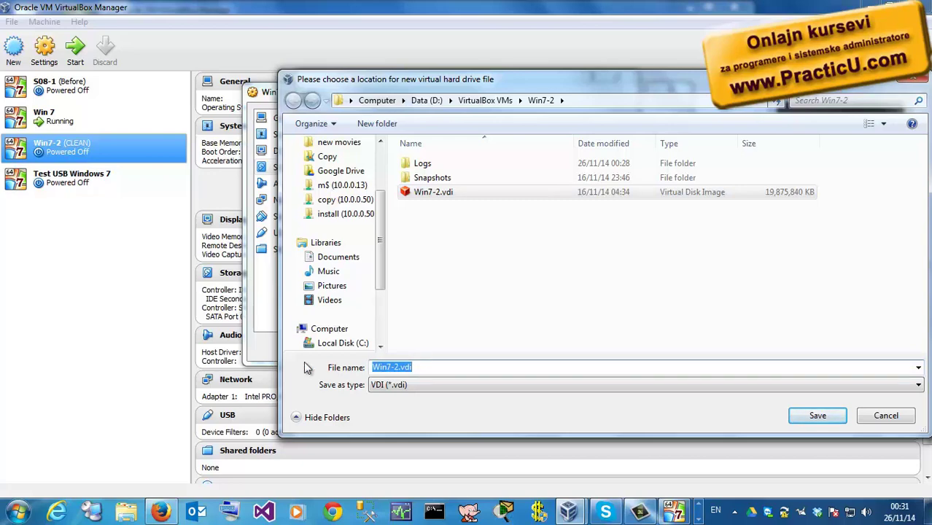
{"action": "type", "text": "New-DISK"}
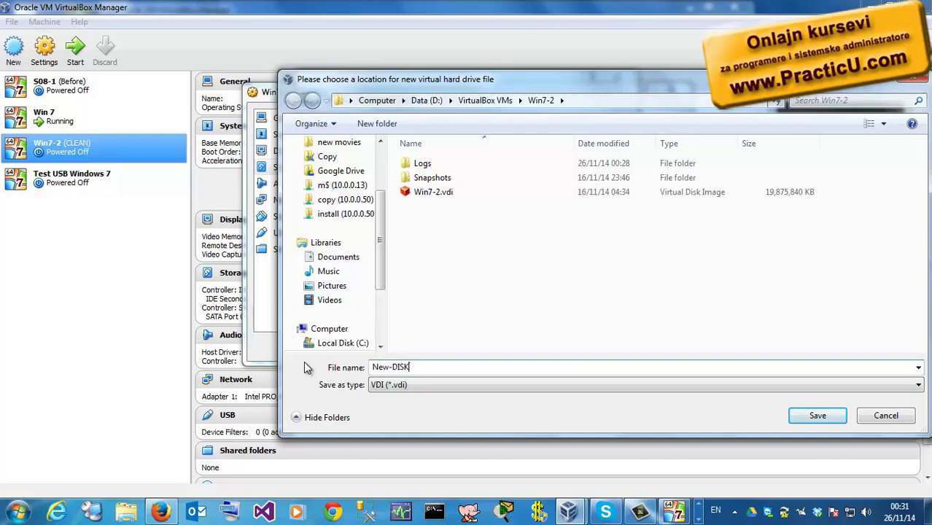
{"action": "type", "text": "-CLONE"}
{"action": "left_click", "coordinate": [826, 417]}
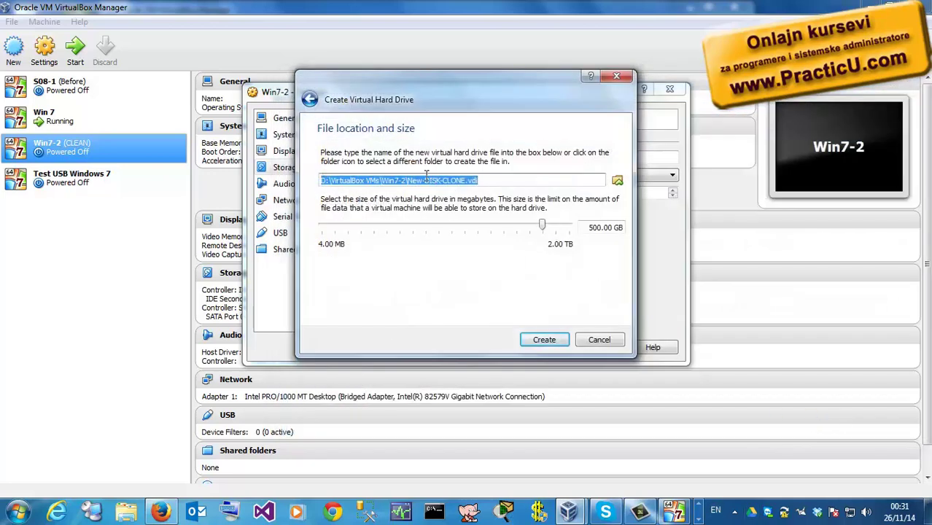
{"action": "left_click", "coordinate": [542, 339]}
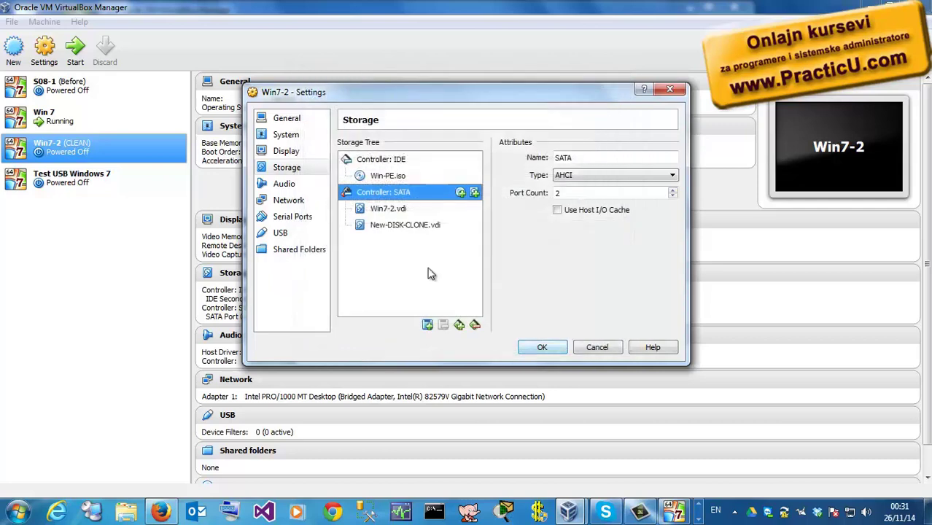
Check the details of New-DISK-CLONE.vdi and Win7-2.vdi, and apply the storage settings
{"action": "left_click", "coordinate": [384, 230]}
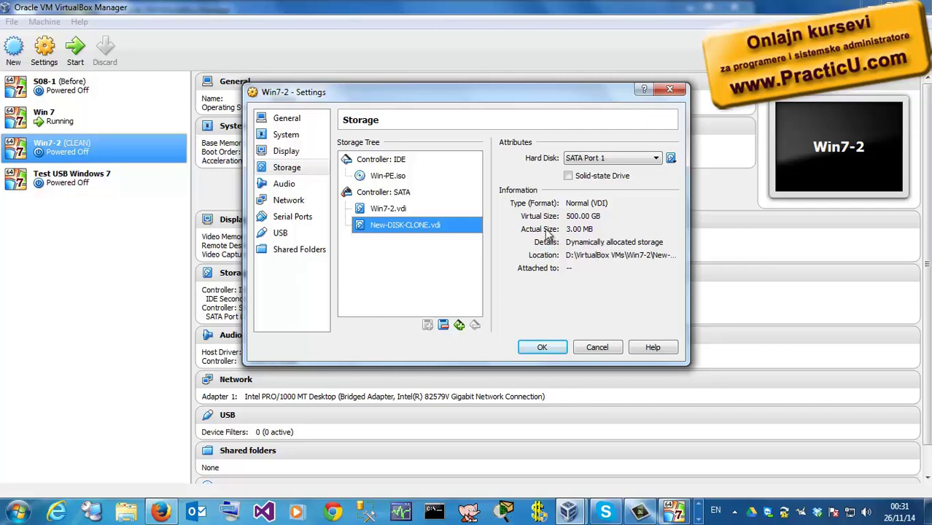
{"action": "left_click", "coordinate": [381, 212]}
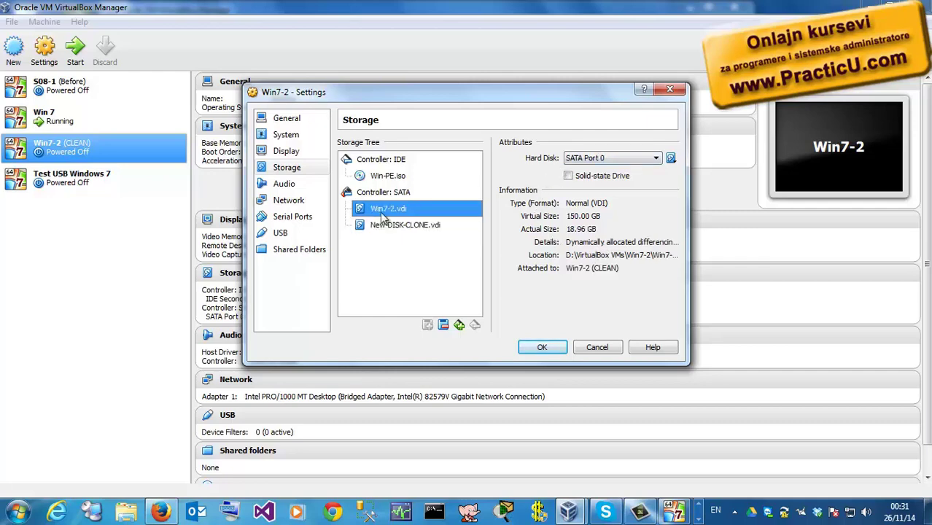
{"action": "left_click", "coordinate": [545, 348]}
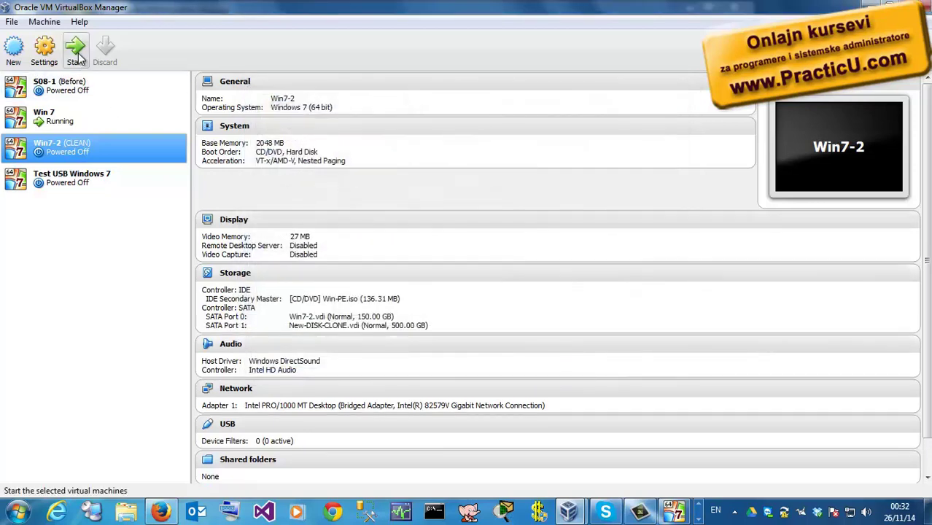
In the Win7-2 system settings, move CD/DVD down the boot order and back up to first place
{"action": "left_click", "coordinate": [43, 49]}
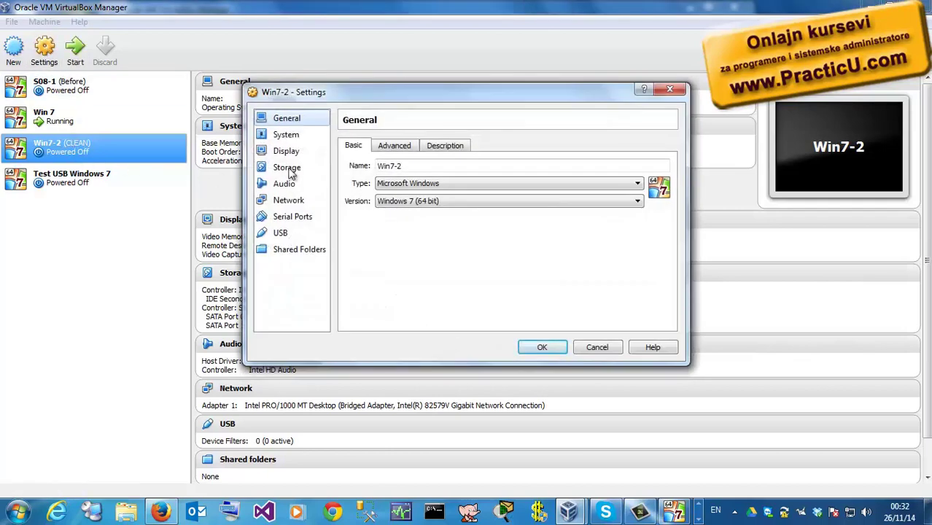
{"action": "left_click", "coordinate": [286, 135]}
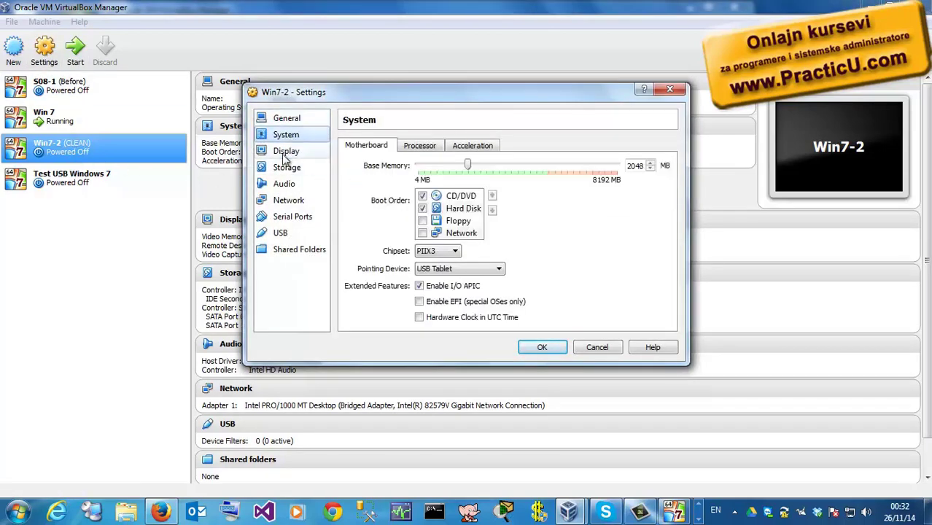
{"action": "left_click", "coordinate": [458, 198]}
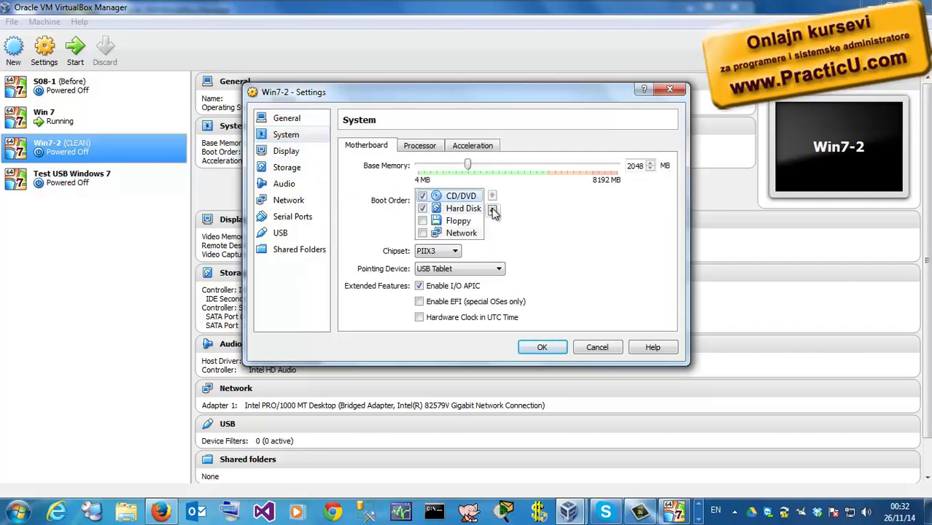
{"action": "left_click", "coordinate": [492, 209]}
{"action": "left_click", "coordinate": [492, 209]}
{"action": "left_click", "coordinate": [492, 210]}
{"action": "left_click", "coordinate": [493, 196]}
{"action": "left_click", "coordinate": [492, 195]}
{"action": "left_click", "coordinate": [492, 196]}
Load Acronis 11 CD.iso from the Acronis True Image HOME 11 Build 8053 folder into the virtual CD/DVD drive and apply the storage settings
{"action": "left_click", "coordinate": [283, 169]}
{"action": "left_click", "coordinate": [386, 178]}
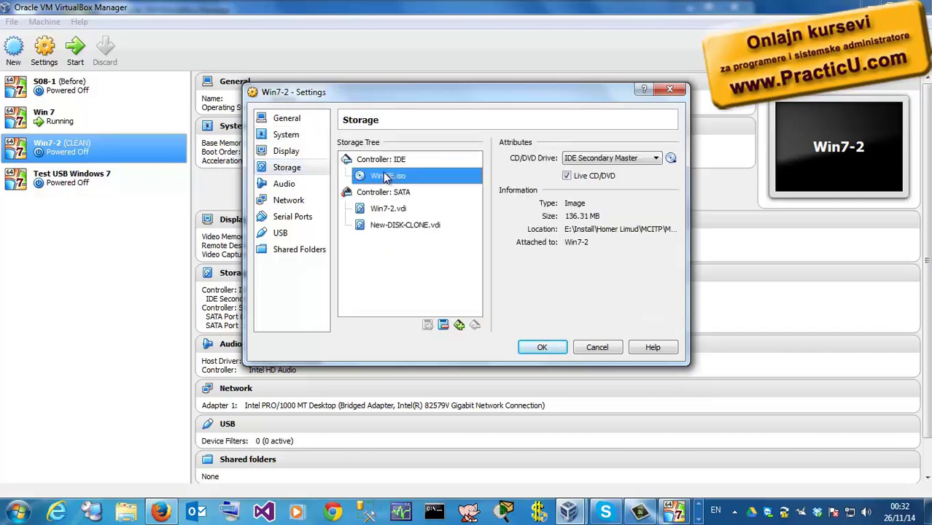
{"action": "left_click", "coordinate": [671, 158]}
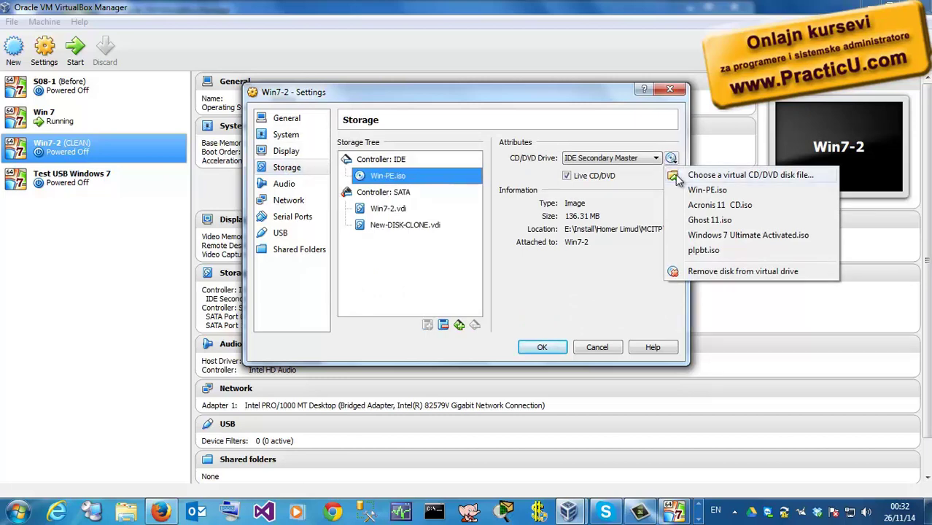
{"action": "left_click", "coordinate": [679, 177]}
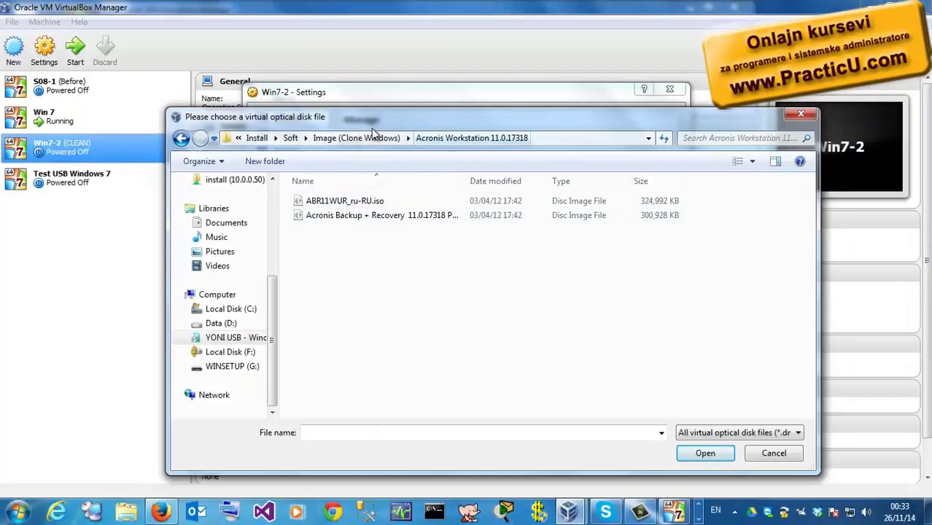
{"action": "left_click", "coordinate": [368, 135]}
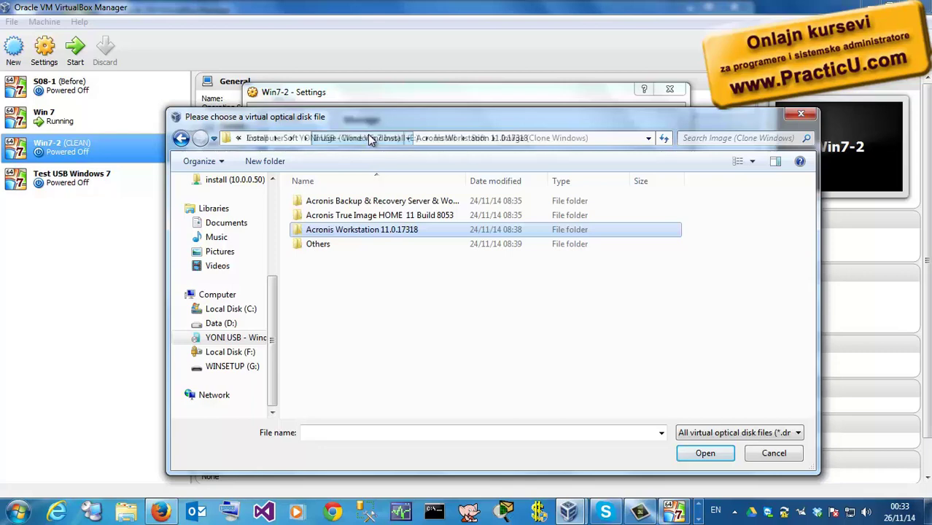
{"action": "double_click", "coordinate": [360, 216]}
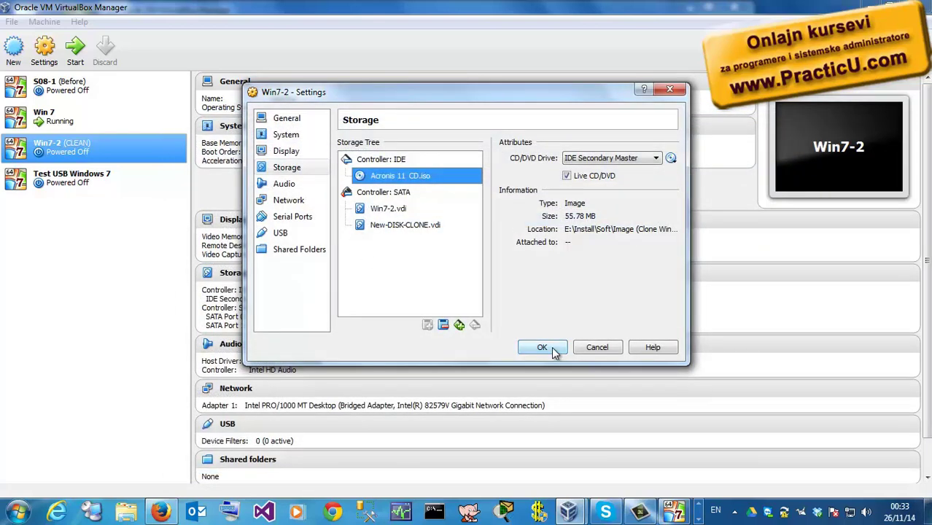
{"action": "left_click", "coordinate": [599, 178]}
{"action": "left_click", "coordinate": [603, 179]}
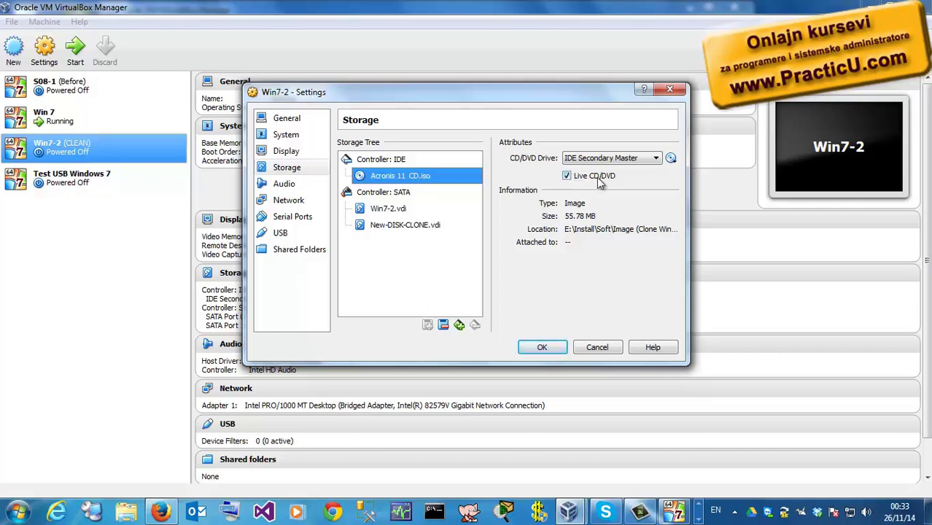
{"action": "left_click", "coordinate": [540, 348]}
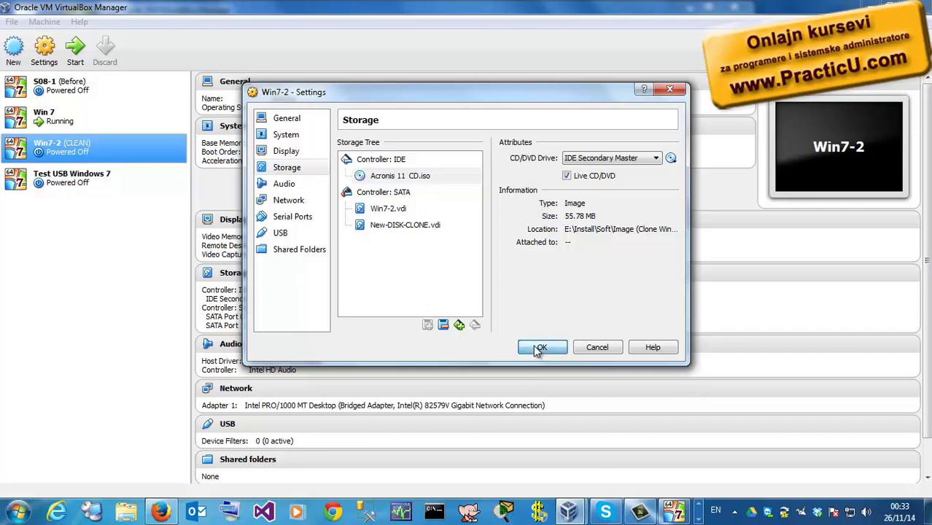
Start the Win7-2 virtual machine and launch Acronis True Image Home (Full version) from the boot screen
{"action": "left_click", "coordinate": [75, 51]}
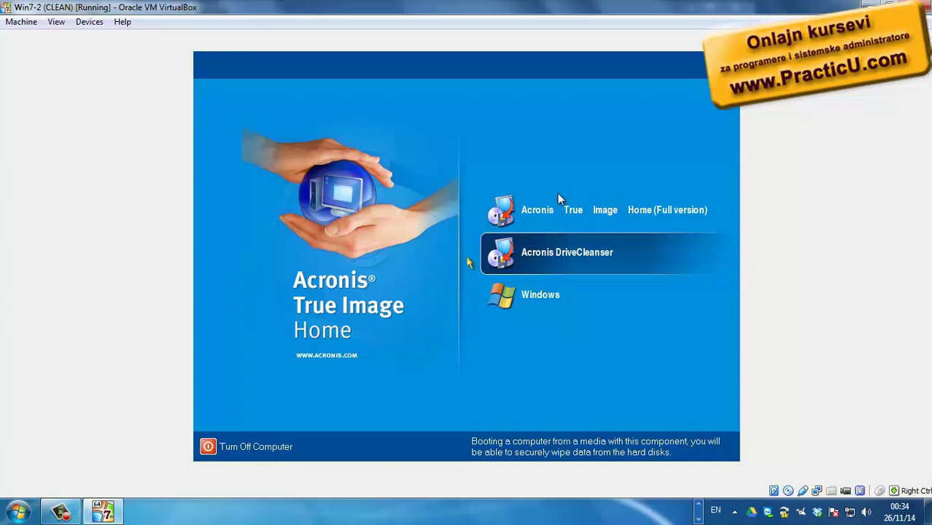
{"action": "left_click", "coordinate": [643, 222]}
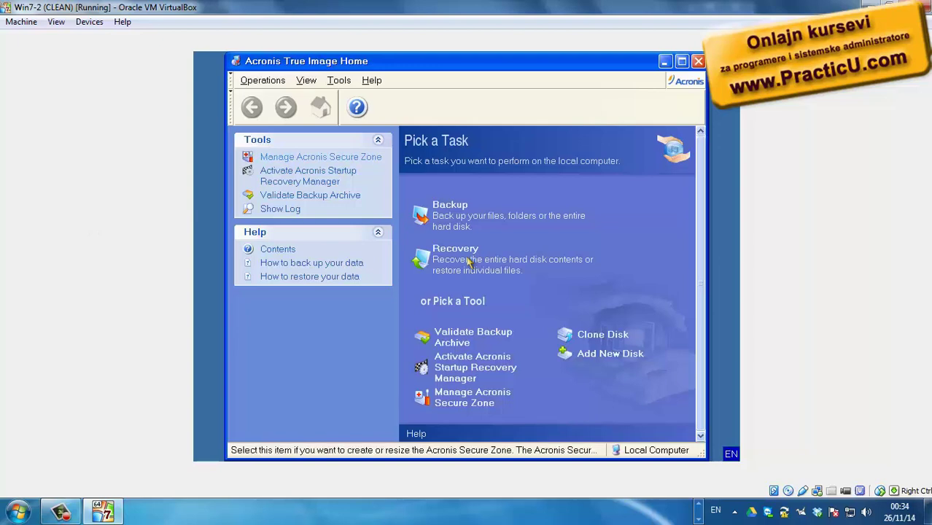
Examine the Backup and Recovery commands among the operations offered by Acronis True Image Home
{"action": "key", "text": "alt"}
{"action": "key", "text": "Right"}
{"action": "key", "text": "Right"}
{"action": "key", "text": "Left"}
{"action": "key", "text": "Left"}
{"action": "key", "text": "Down"}
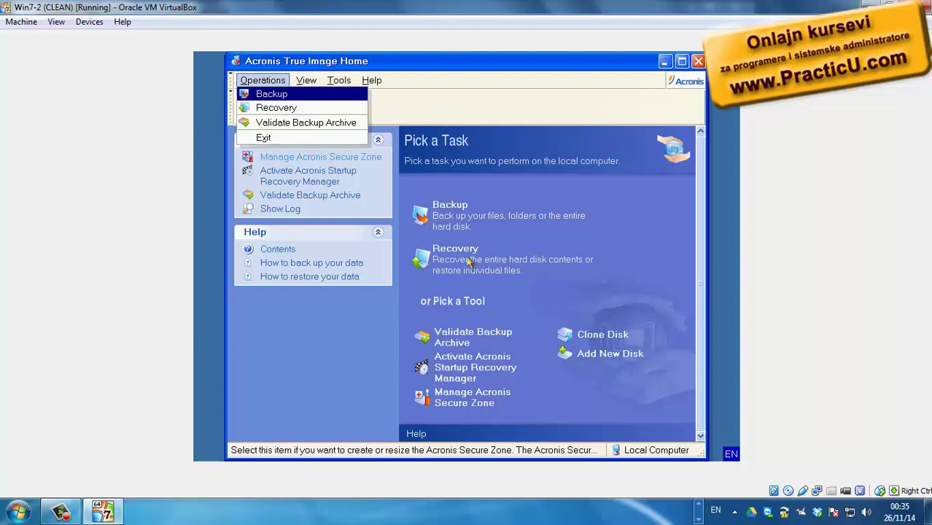
{"action": "key", "text": "Down"}
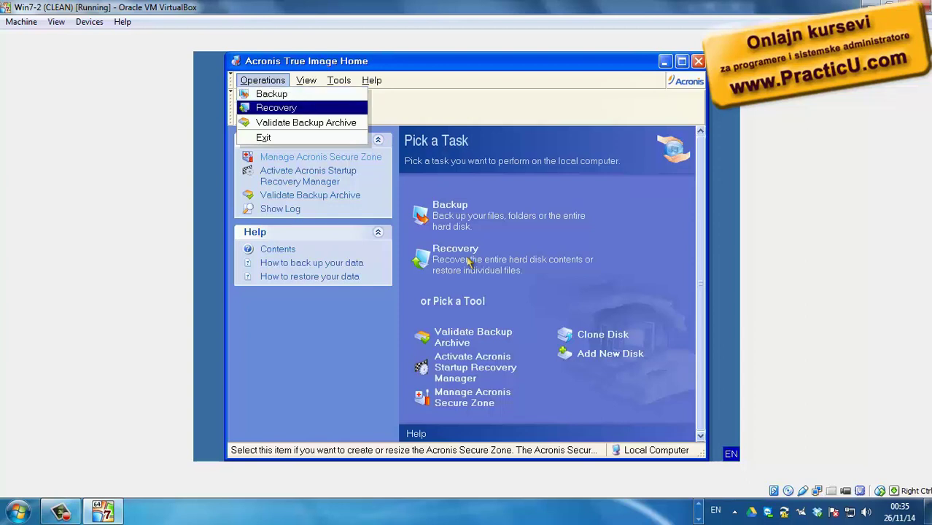
{"action": "key", "text": "Up"}
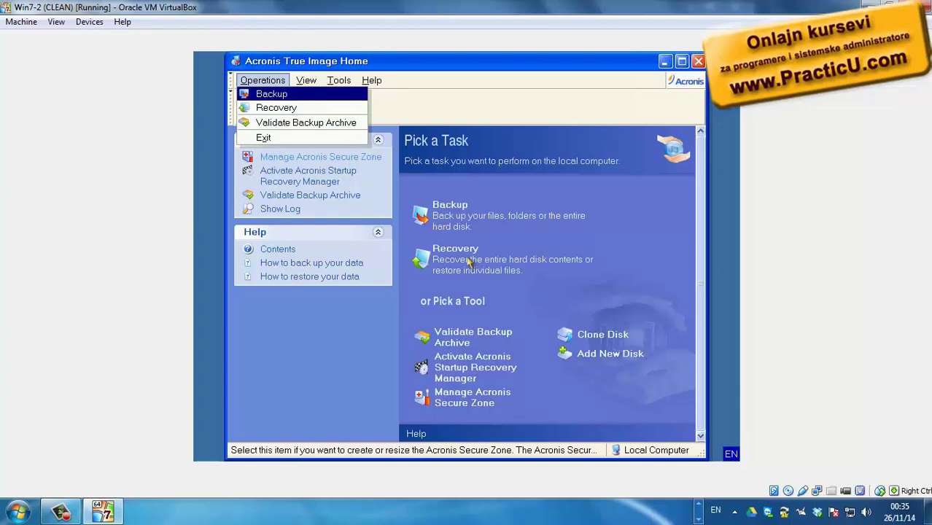
{"action": "key", "text": "Down"}
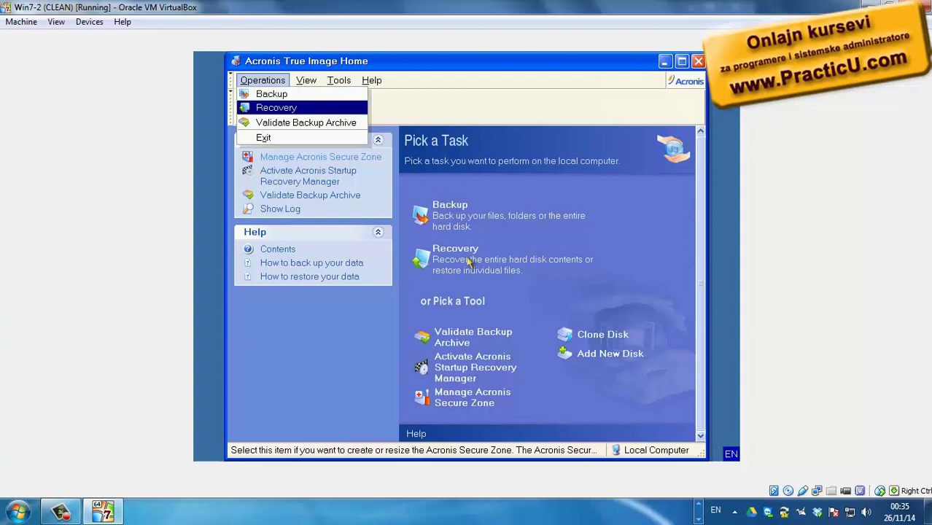
{"action": "key", "text": "Up"}
{"action": "key", "text": "Down"}
{"action": "key", "text": "Up"}
{"action": "key", "text": "Down"}
{"action": "key", "text": "Up"}
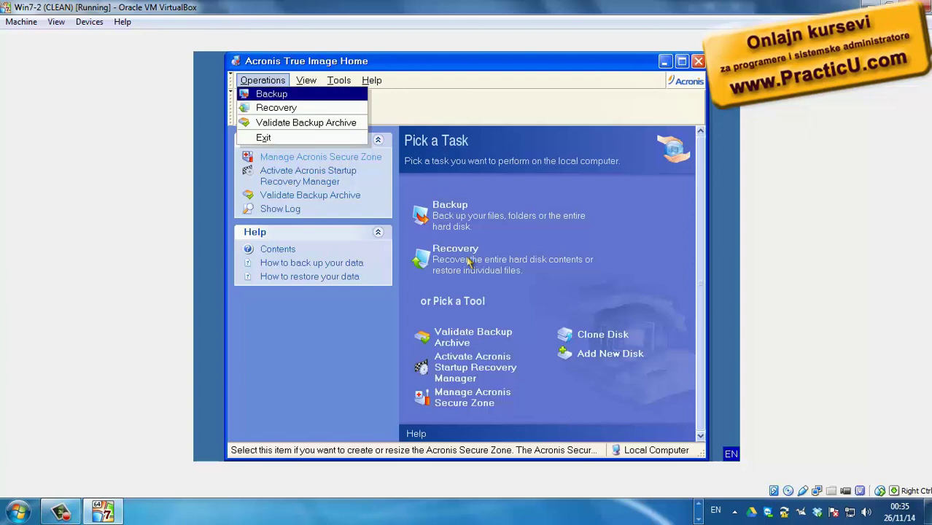
{"action": "key", "text": "Down"}
{"action": "key", "text": "Up"}
{"action": "key", "text": "Down"}
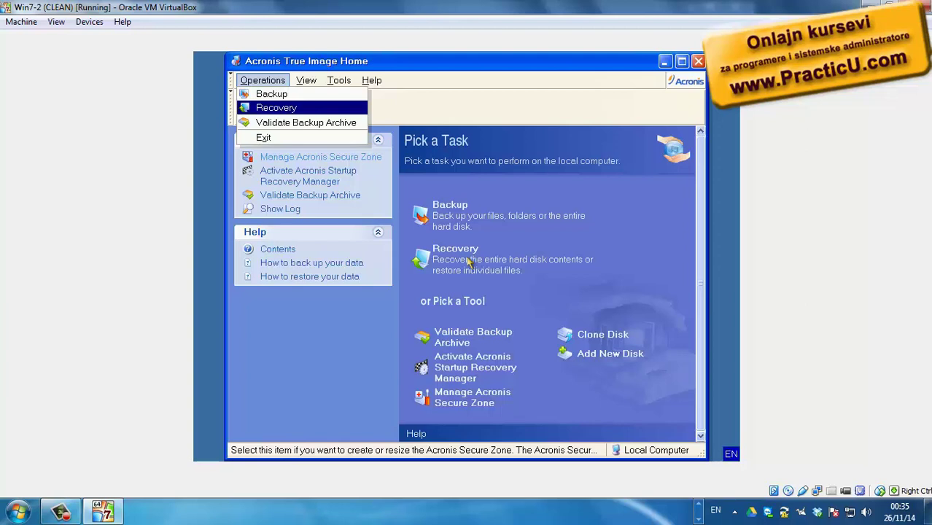
{"action": "key", "text": "Up"}
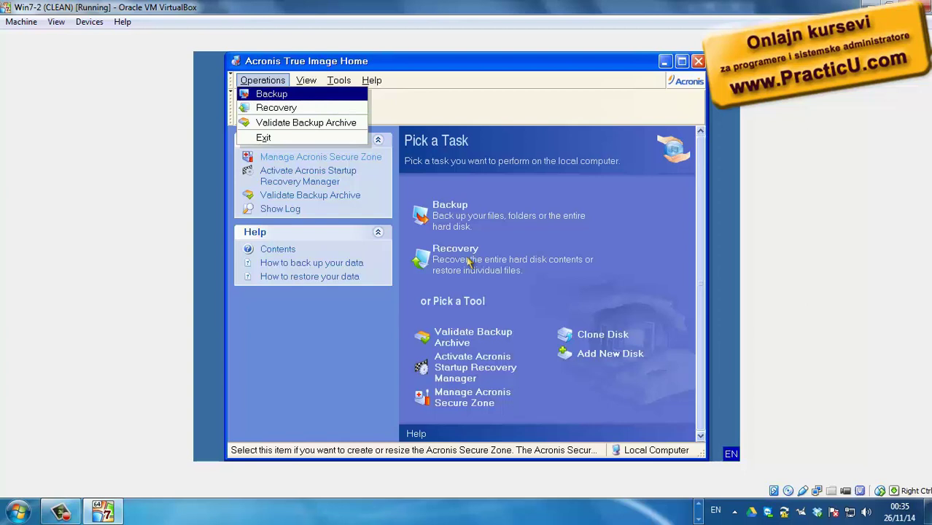
{"action": "key", "text": "Down"}
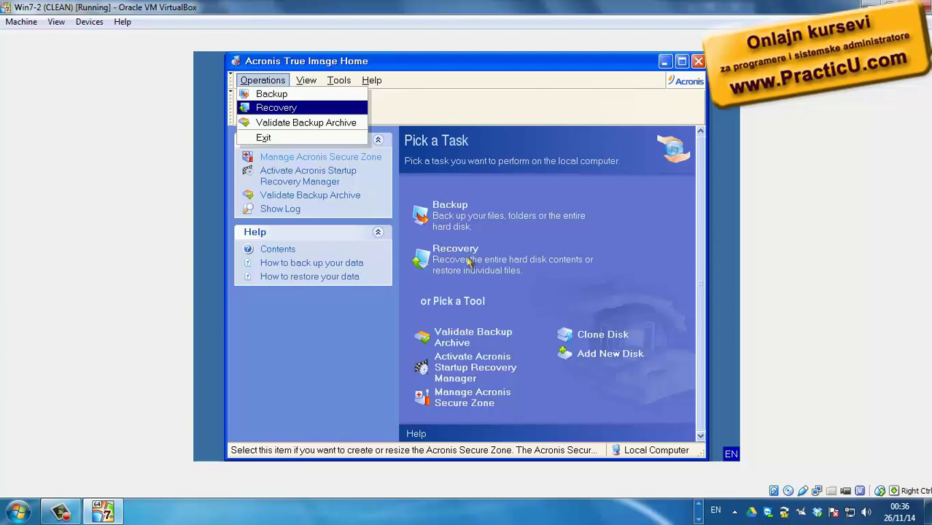
Launch the Clone Disk tool to open the Disk Clone Wizard
{"action": "key", "text": "Right"}
{"action": "key", "text": "Right"}
{"action": "key", "text": "Left"}
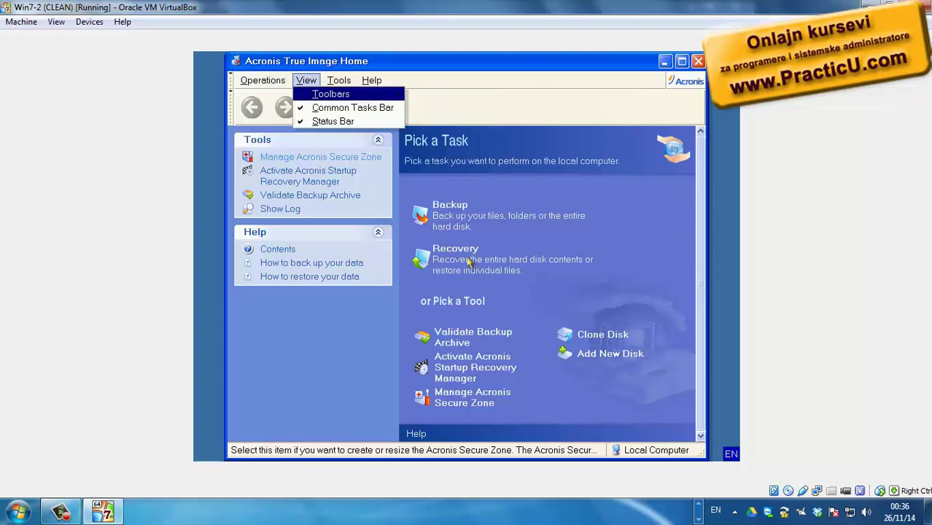
{"action": "key", "text": "Down"}
{"action": "key", "text": "Right"}
{"action": "key", "text": "Down"}
{"action": "key", "text": "Down"}
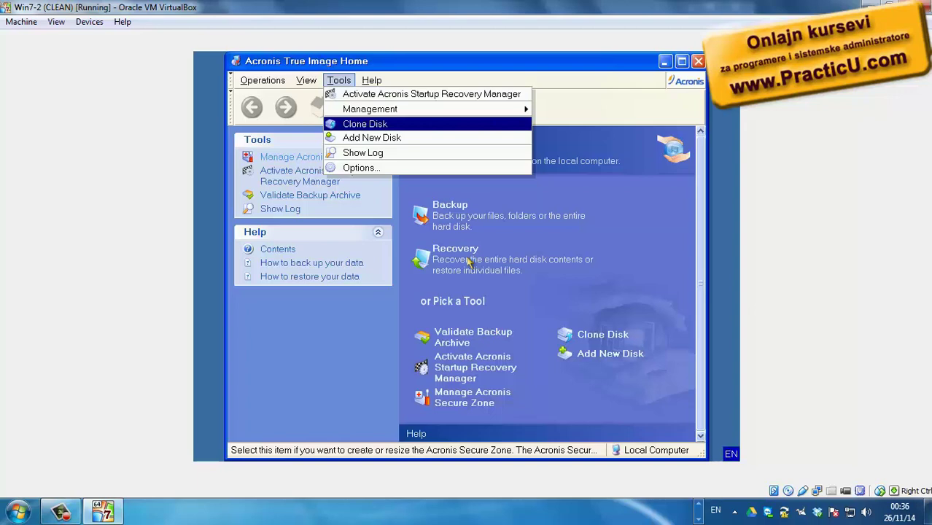
{"action": "key", "text": "Return"}
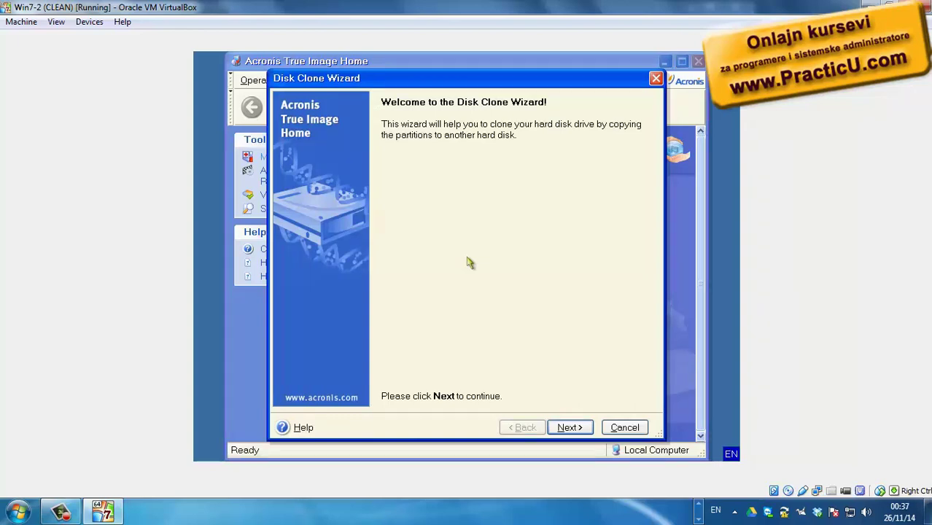
Pass the wizard's welcome page and set the hard disk clone mode to Manual
{"action": "key", "text": "Return"}
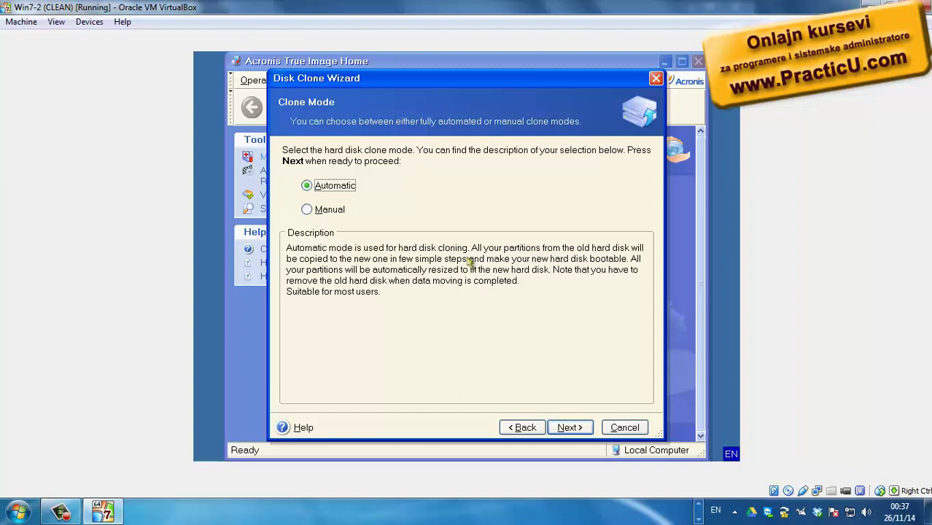
{"action": "key", "text": "Tab"}
{"action": "key", "text": "space"}
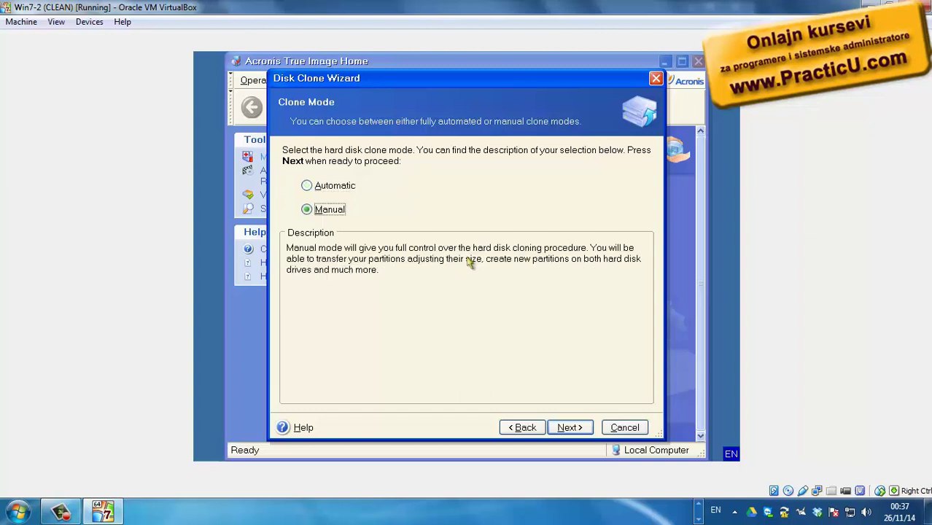
{"action": "key", "text": "Return"}
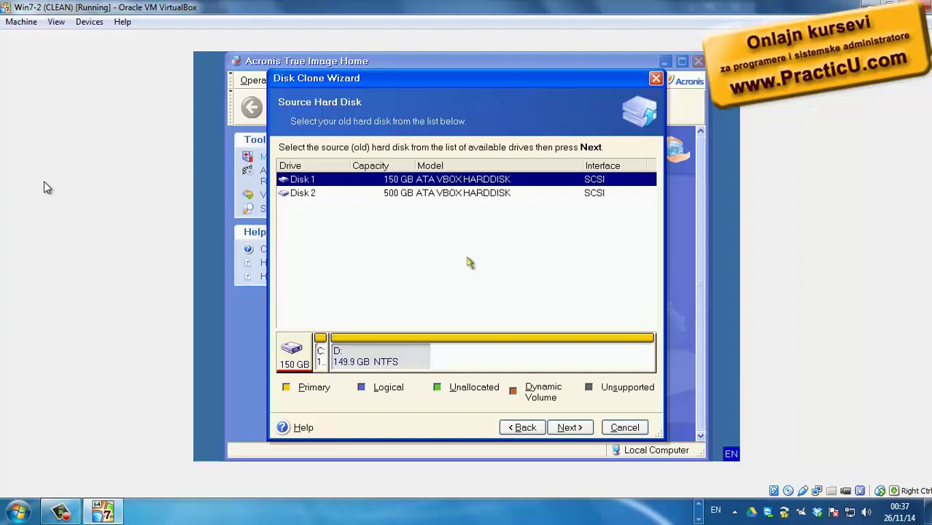
Set the 150 GB Disk 1 as the source hard disk and the 500 GB Disk 2 as the destination
{"action": "key", "text": "Down"}
{"action": "key", "text": "Up"}
{"action": "key", "text": "Down"}
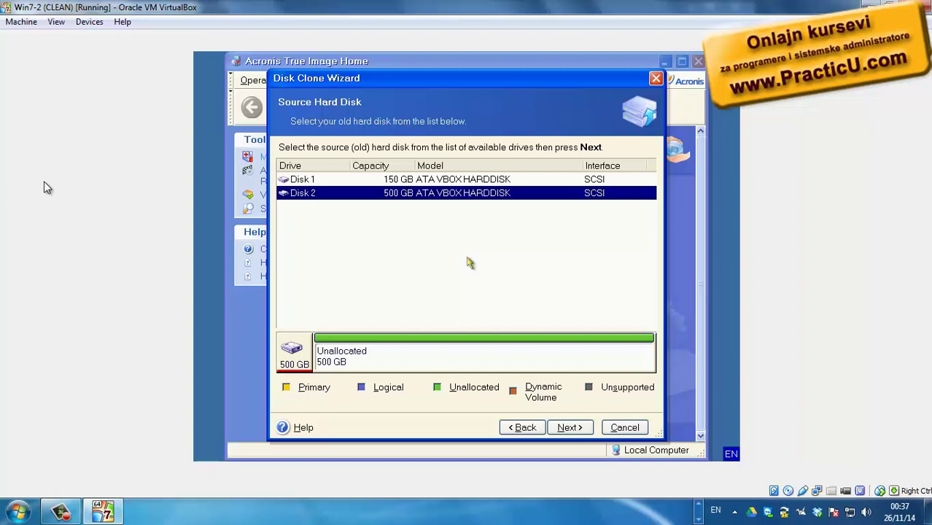
{"action": "key", "text": "Up"}
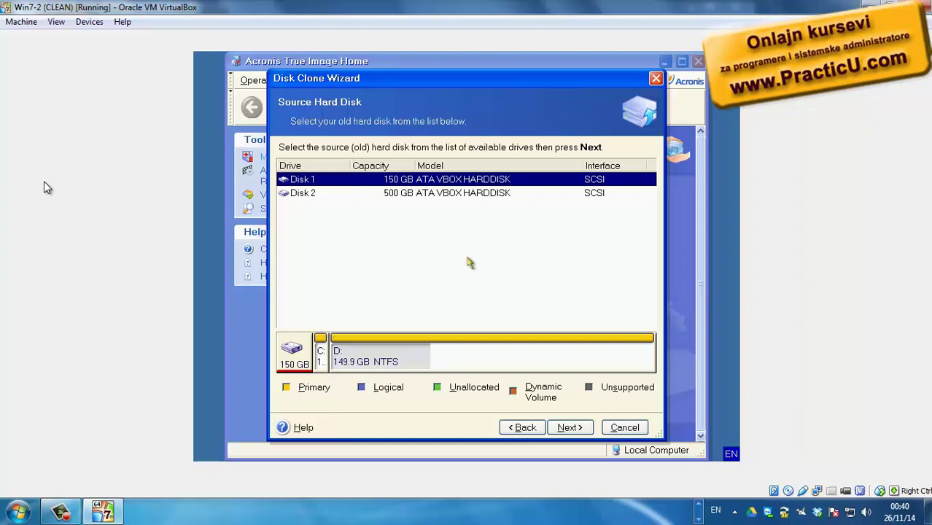
{"action": "key", "text": "Return"}
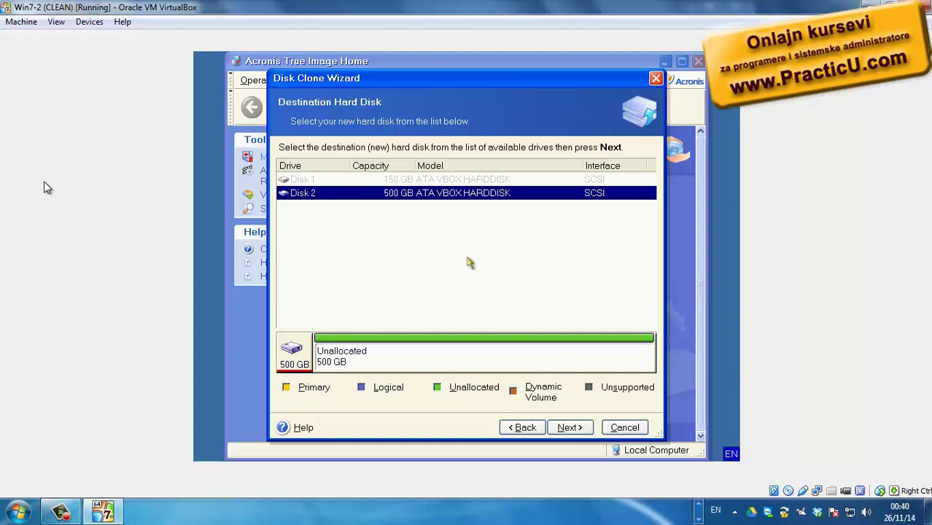
{"action": "key", "text": "Return"}
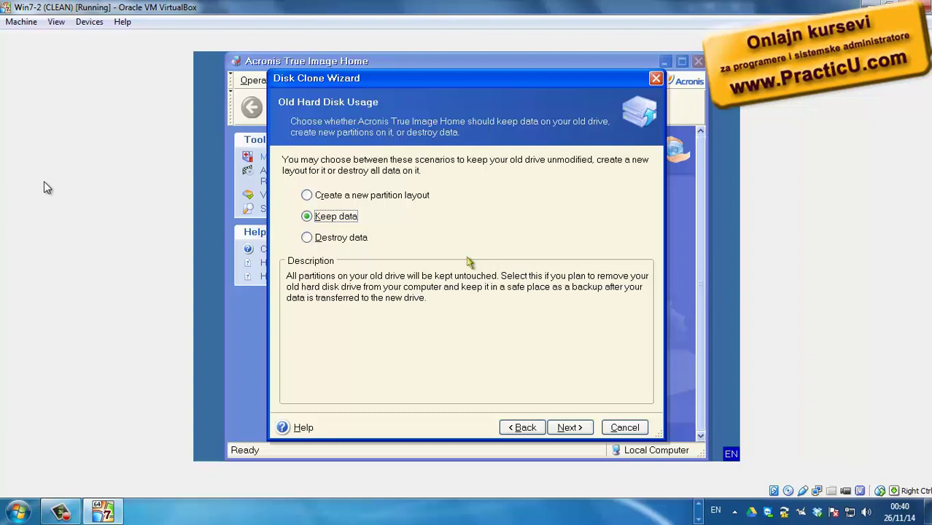
Review the Destroy data and Create a new partition layout options, and set the old hard disk usage to Keep data
{"action": "key", "text": "Down"}
{"action": "key", "text": "space"}
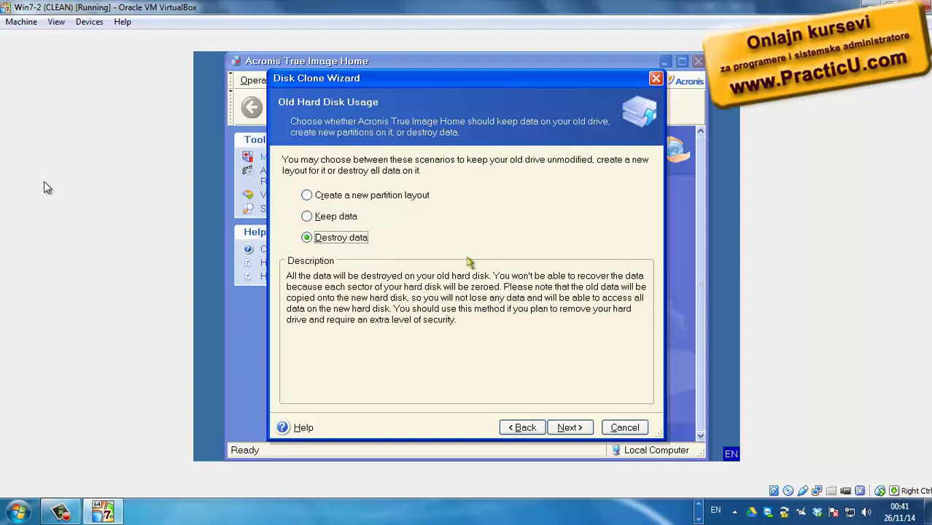
{"action": "key", "text": "Up"}
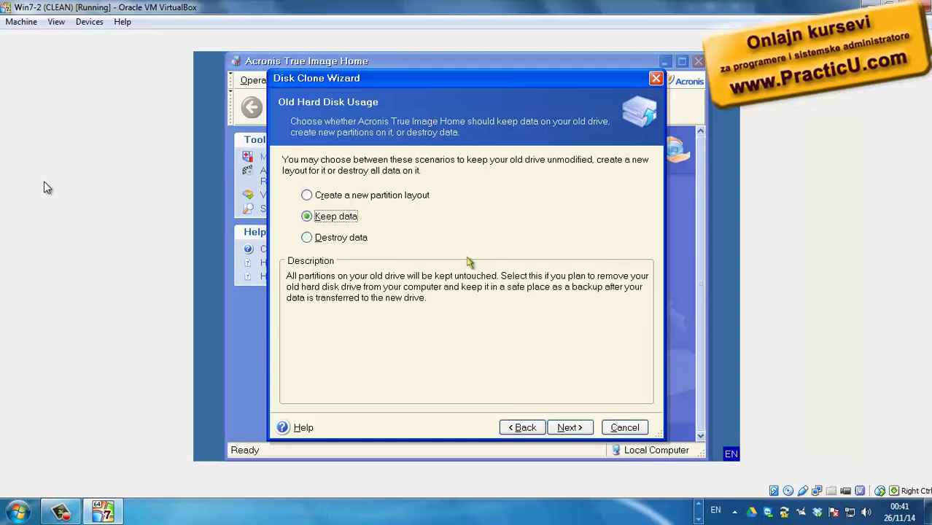
{"action": "key", "text": "Up"}
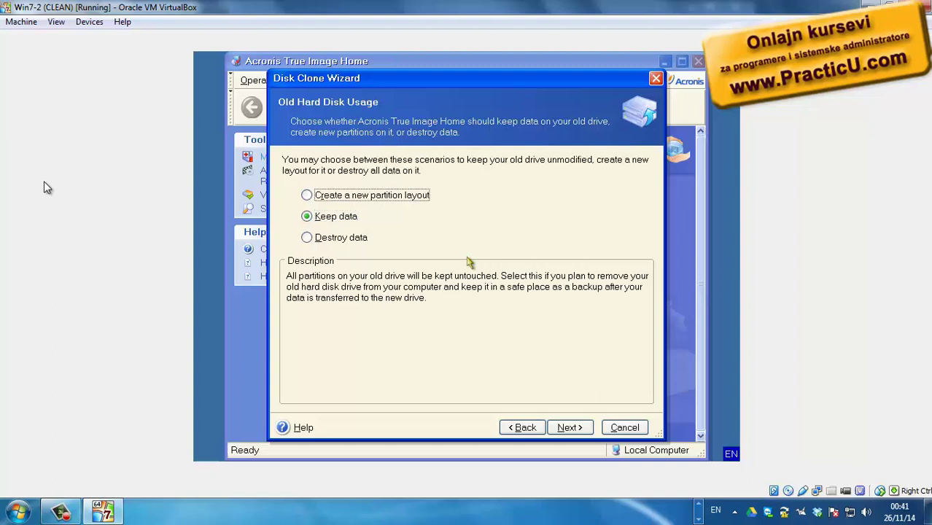
{"action": "key", "text": "space"}
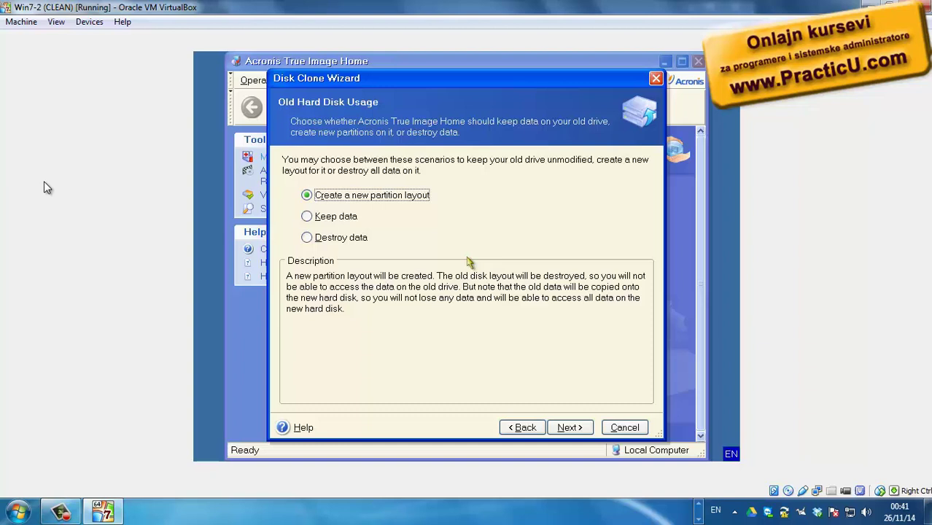
{"action": "key", "text": "Down"}
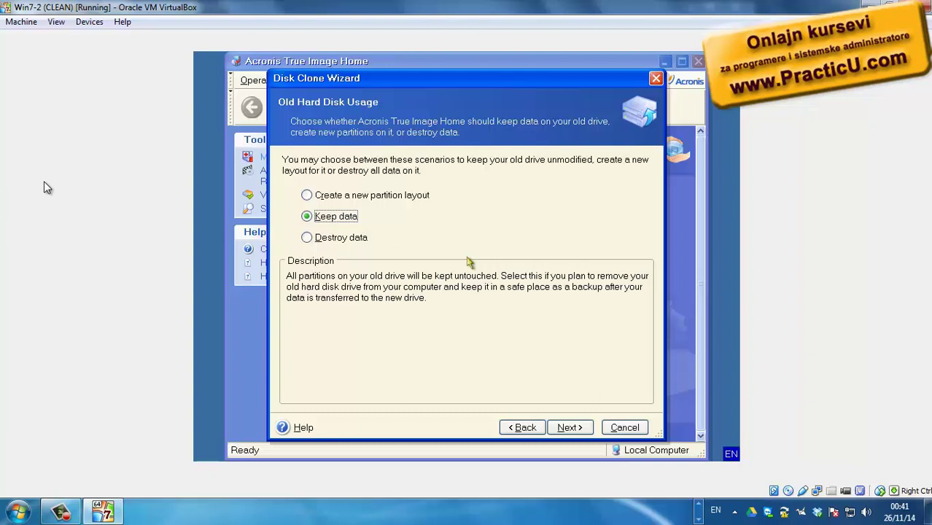
{"action": "key", "text": "Return"}
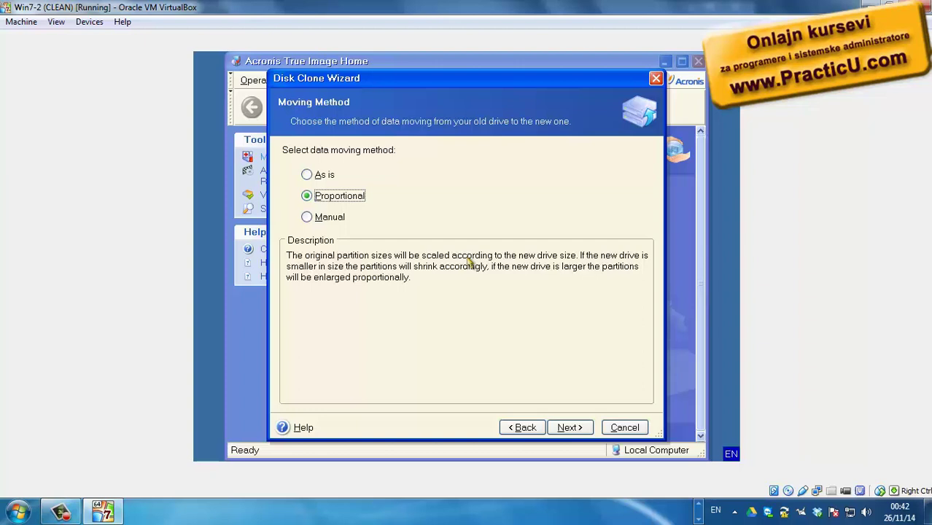
Review the As is moving method, then set the data moving method to Manual and continue to the relayout page
{"action": "key", "text": "Up"}
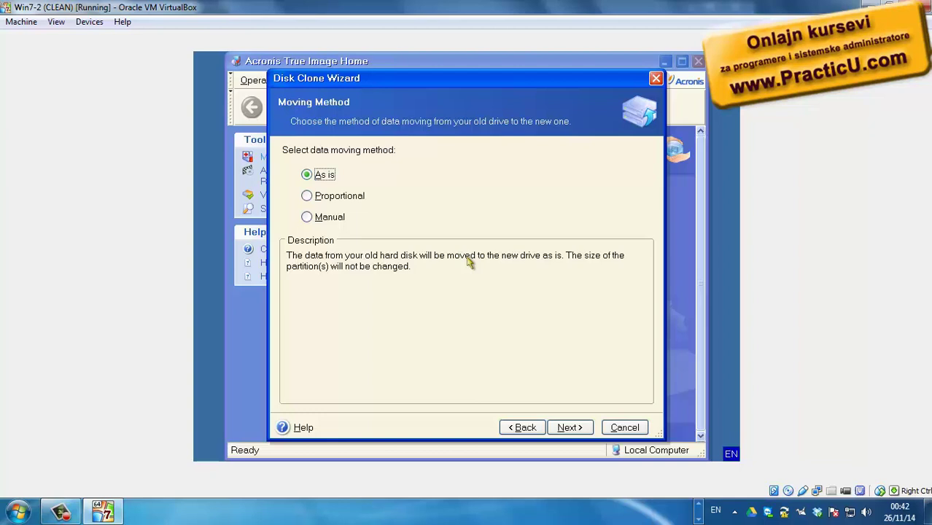
{"action": "key", "text": "alt+m"}
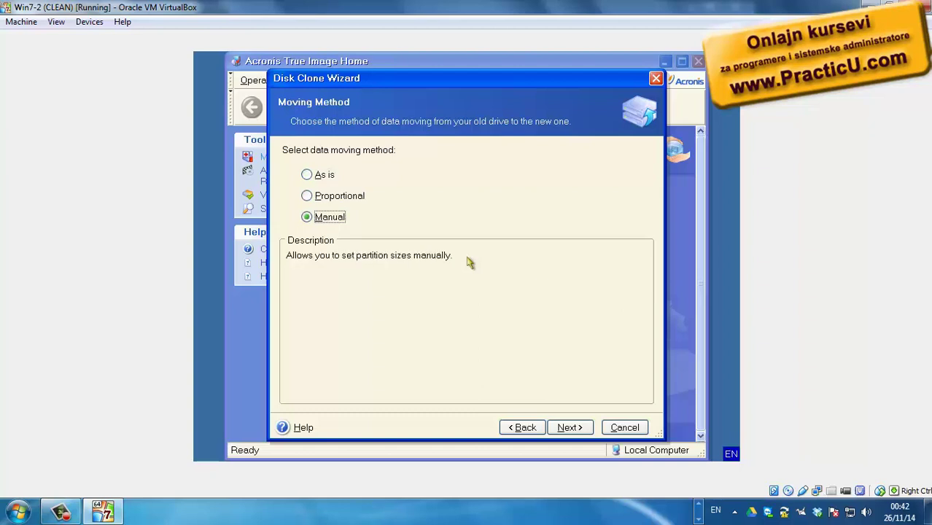
{"action": "key", "text": "alt+n"}
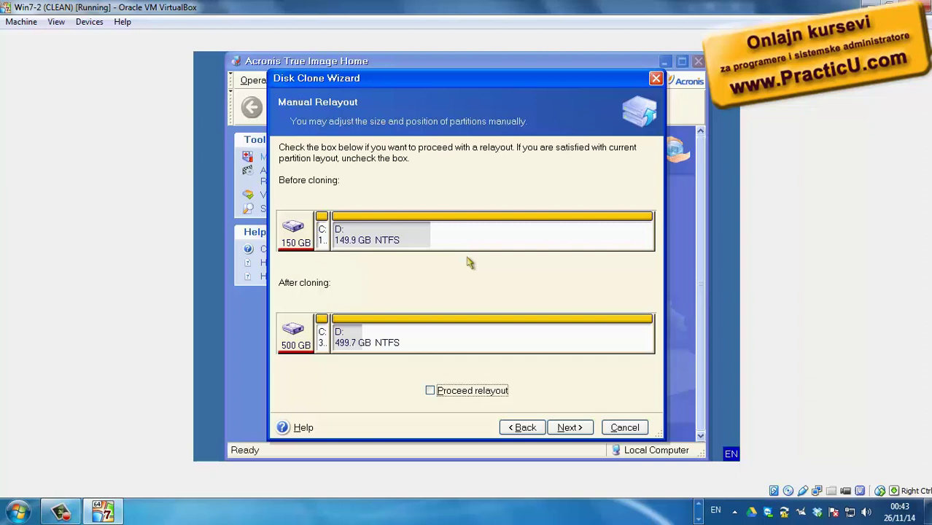
{"action": "key", "text": "space"}
{"action": "key", "text": "Tab"}
{"action": "key", "text": "Tab"}
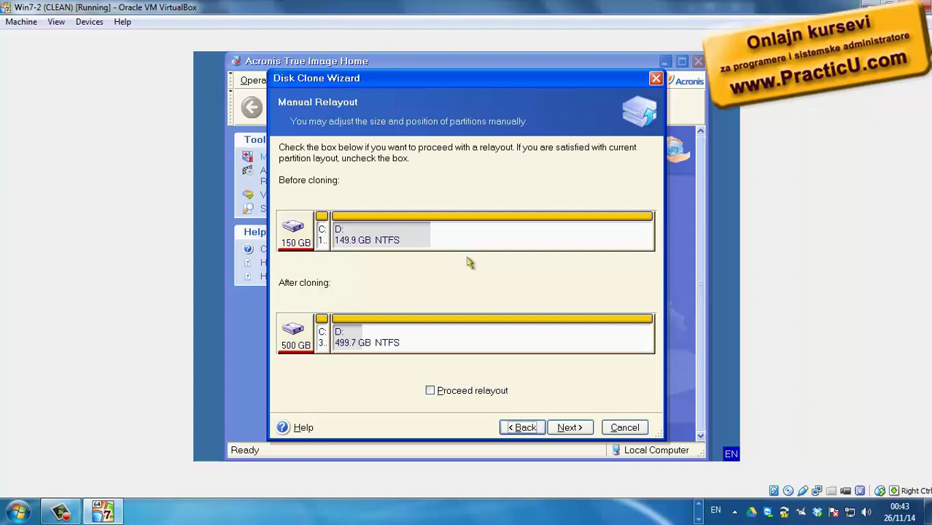
{"action": "key", "text": "Tab"}
{"action": "key", "text": "Tab"}
{"action": "key", "text": "shift+Tab"}
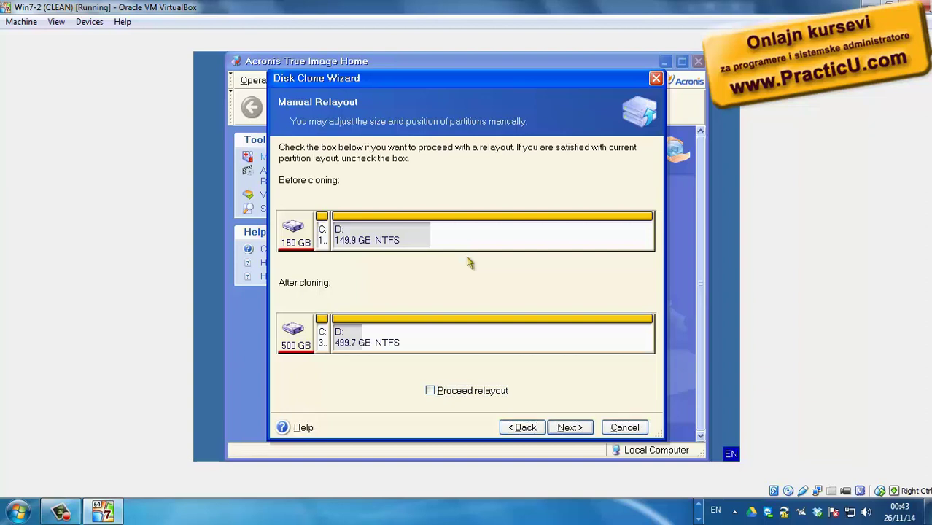
{"action": "key", "text": "Tab"}
{"action": "key", "text": "shift+Tab"}
{"action": "key", "text": "shift+Tab"}
{"action": "key", "text": "shift+Tab"}
{"action": "key", "text": "shift+Tab"}
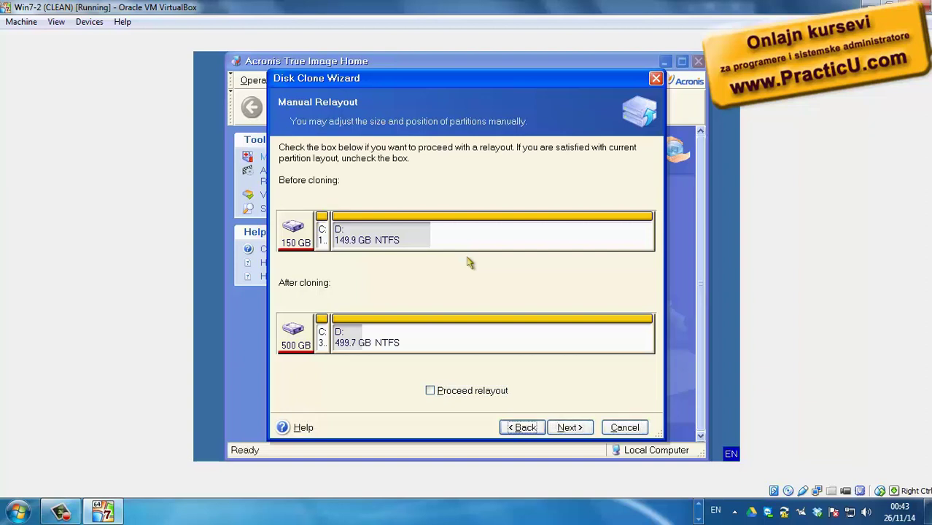
{"action": "key", "text": "shift+Tab"}
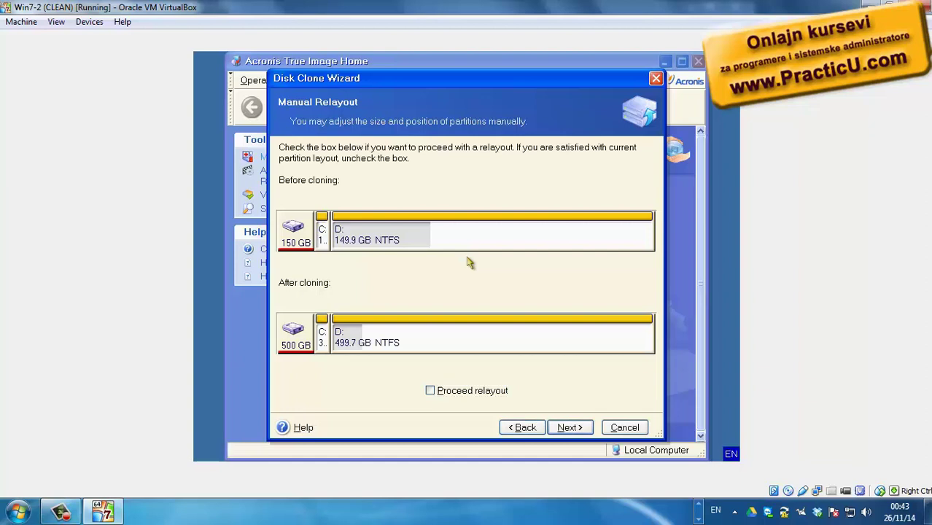
Enable Proceed relayout and continue to the partition selection for the 500 GB disk
{"action": "key", "text": "Tab"}
{"action": "key", "text": "space"}
{"action": "key", "text": "Tab"}
{"action": "key", "text": "Tab"}
{"action": "key", "text": "Tab"}
{"action": "key", "text": "Return"}
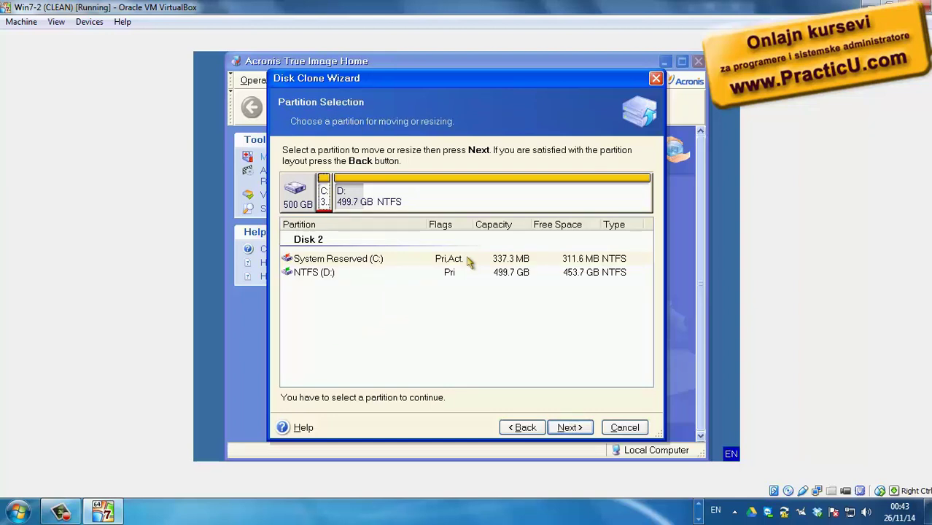
Set the NTFS (D:) partition size on Disk 2 to 250 GB and accept the new layout
{"action": "left_click", "coordinate": [469, 263]}
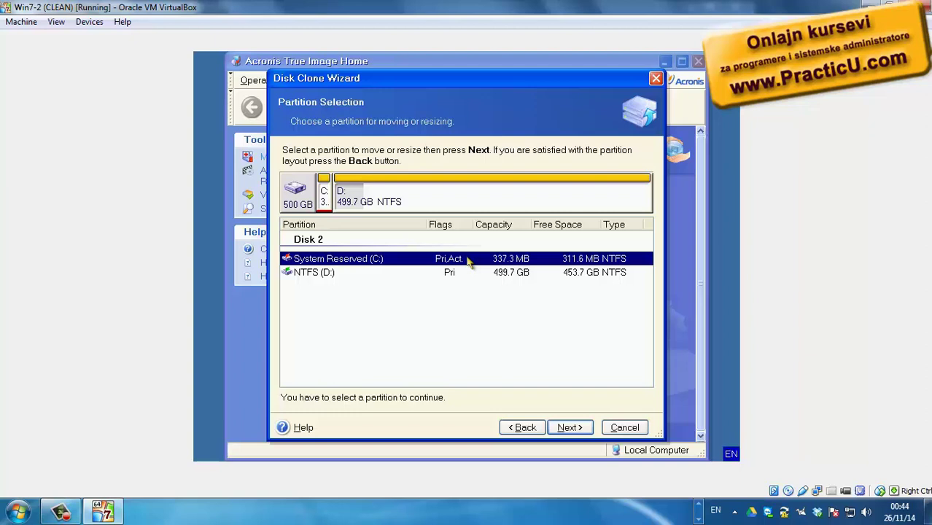
{"action": "key", "text": "Down"}
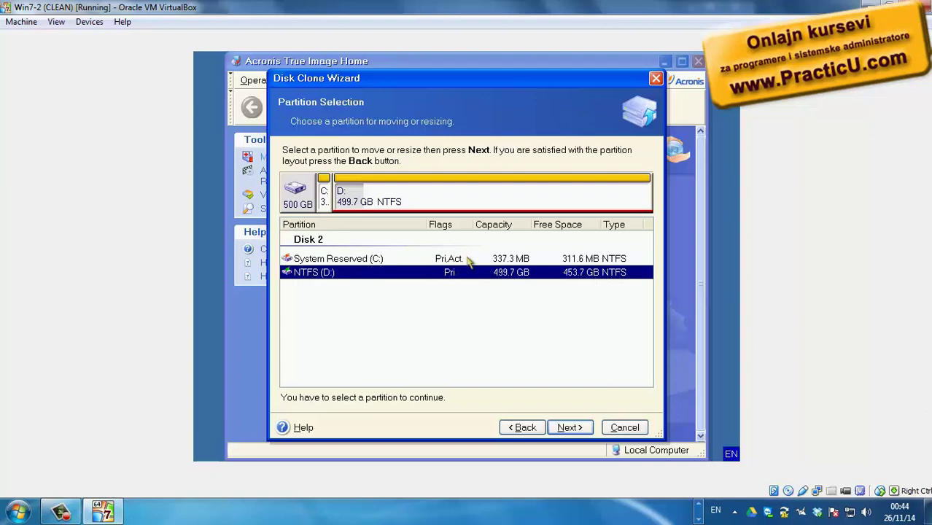
{"action": "key", "text": "Return"}
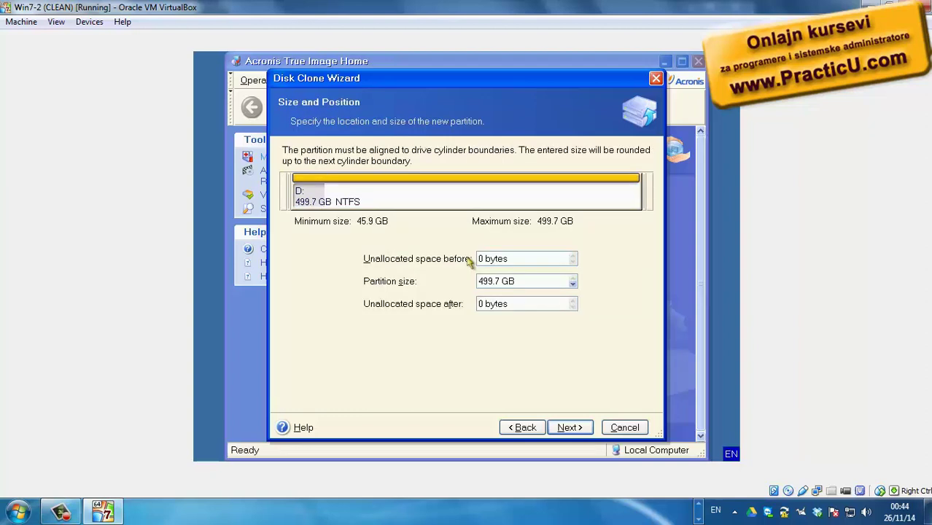
{"action": "key", "text": "Tab"}
{"action": "key", "text": "Tab"}
{"action": "type", "text": "250"}
{"action": "key", "text": "Tab"}
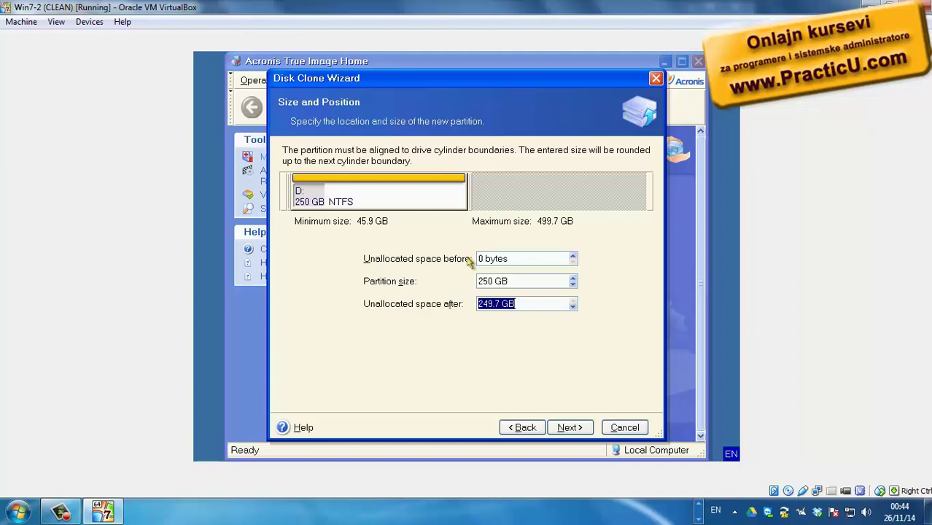
{"action": "key", "text": "Tab"}
{"action": "key", "text": "Tab"}
{"action": "key", "text": "Tab"}
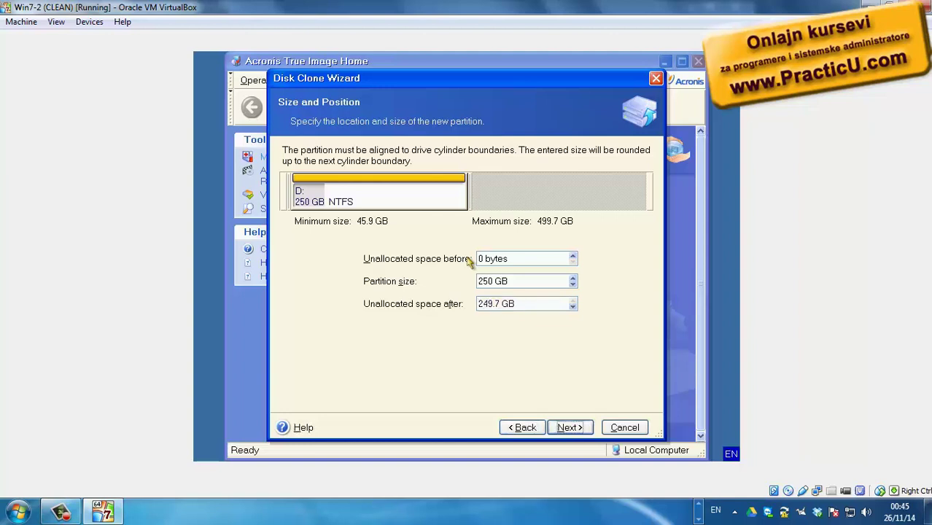
{"action": "key", "text": "Return"}
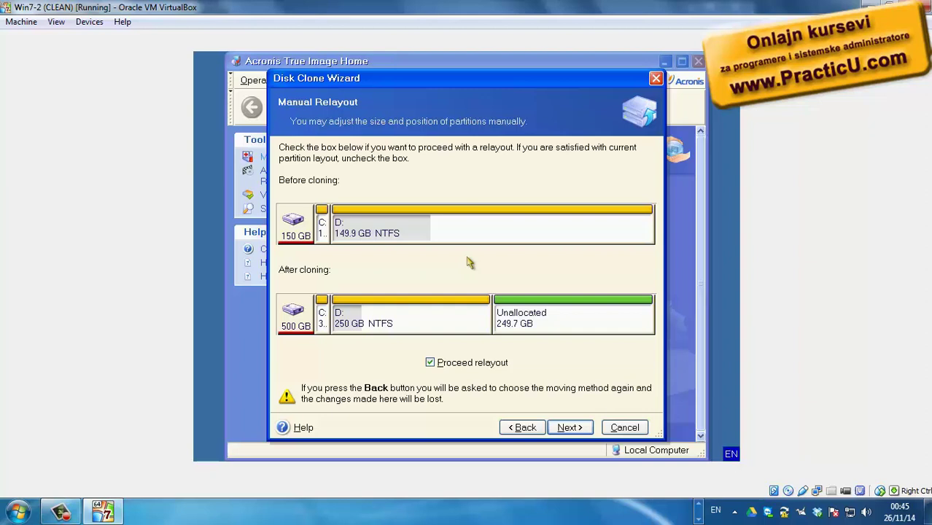
{"action": "key", "text": "Return"}
{"action": "key", "text": "Tab"}
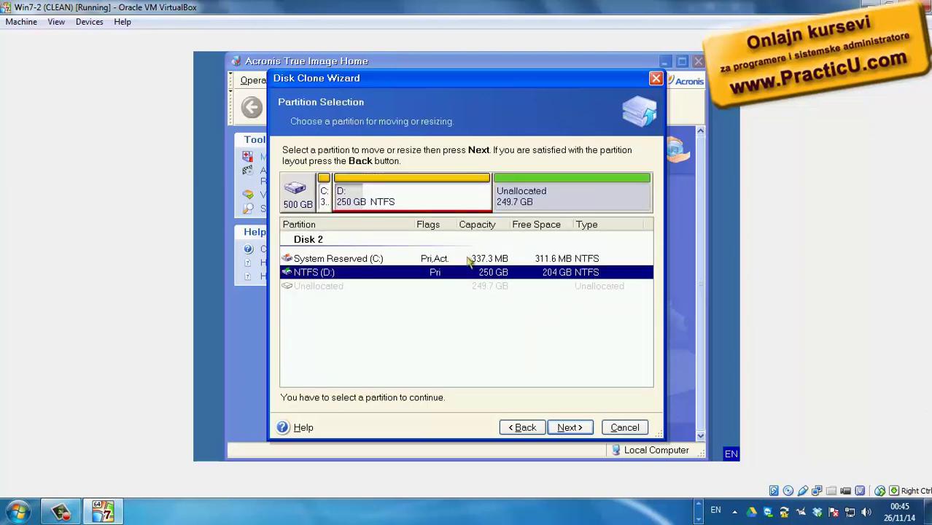
{"action": "key", "text": "Tab"}
{"action": "key", "text": "Tab"}
{"action": "key", "text": "Tab"}
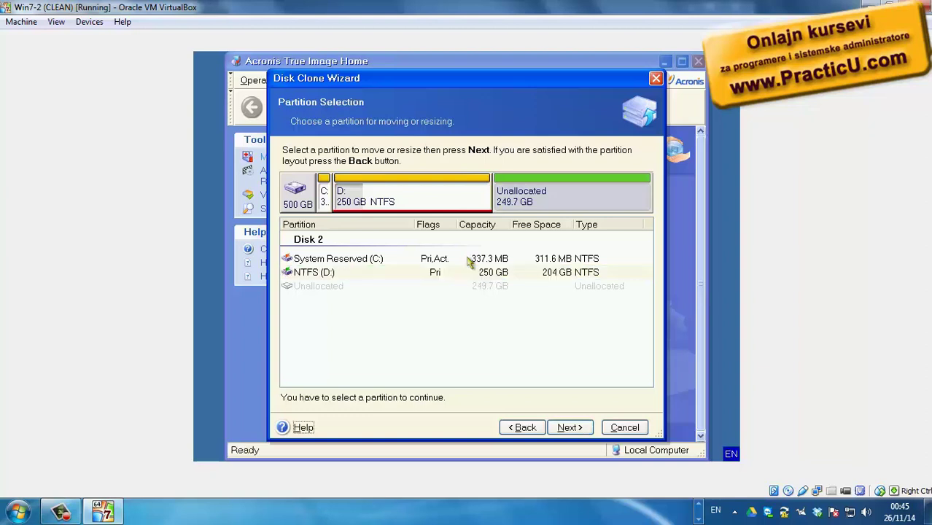
{"action": "key", "text": "Return"}
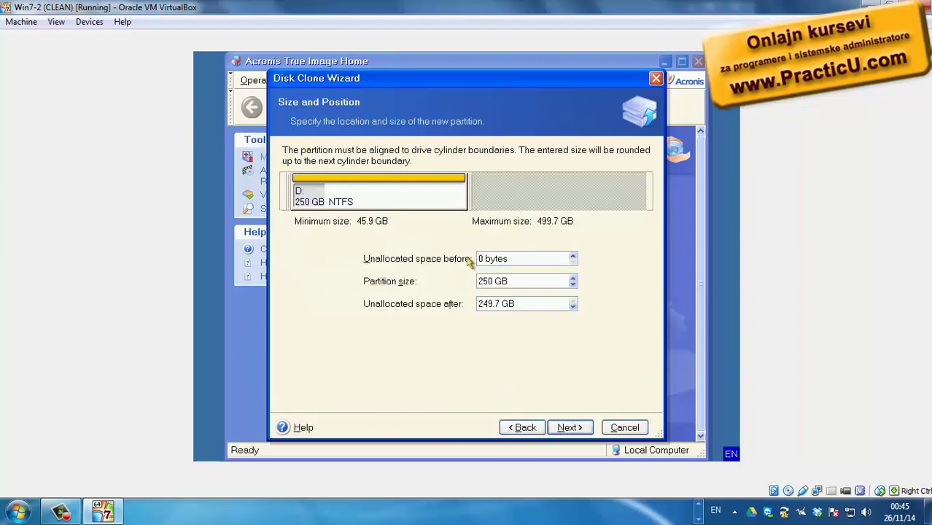
{"action": "key", "text": "Tab"}
{"action": "key", "text": "Return"}
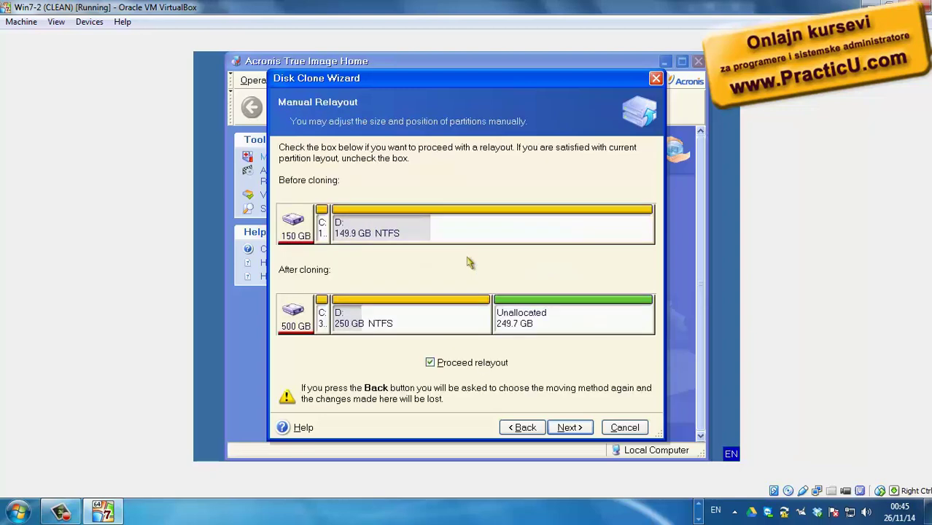
Turn off Proceed relayout to accept the partition layout, and start the disk cloning operations
{"action": "key", "text": "space"}
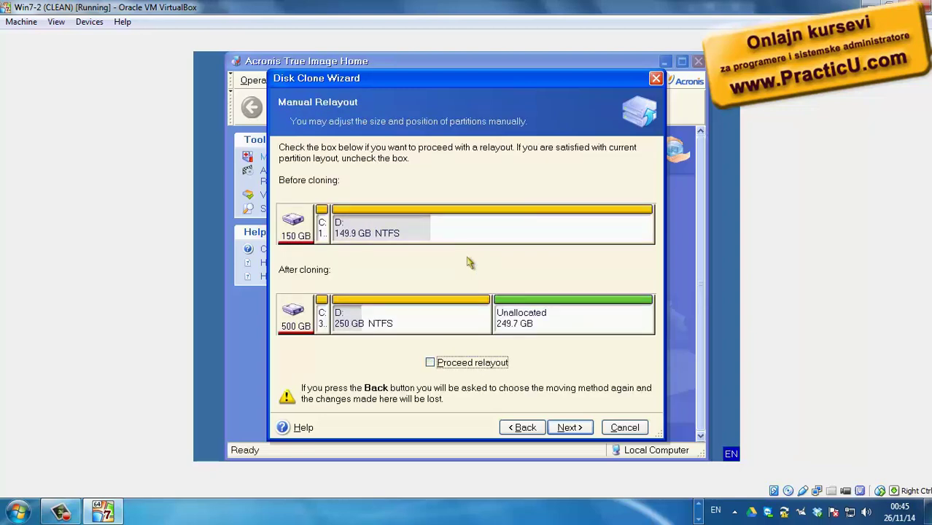
{"action": "key", "text": "Return"}
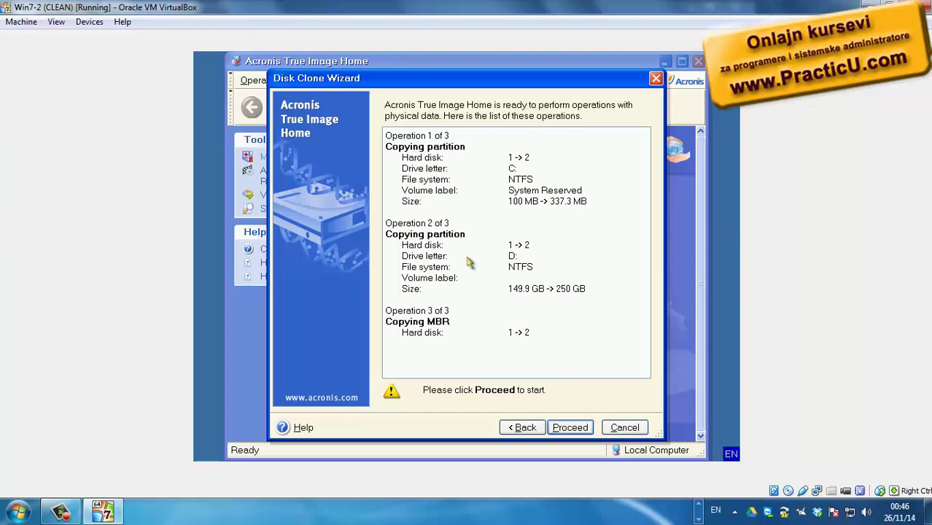
{"action": "key", "text": "Return"}
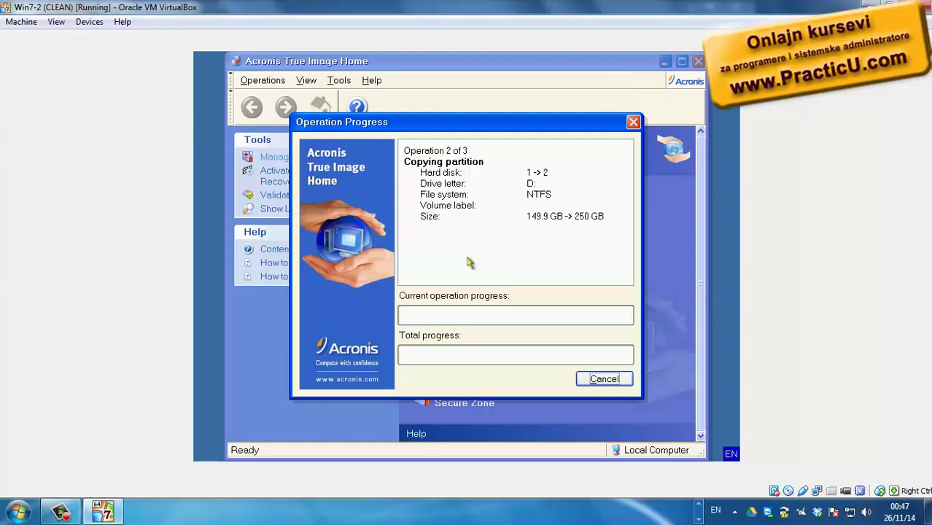
Switch to the Win 7 virtual machine and launch Active@ Disk Editor, allowing it to make changes to the computer
{"action": "left_click", "coordinate": [700, 512]}
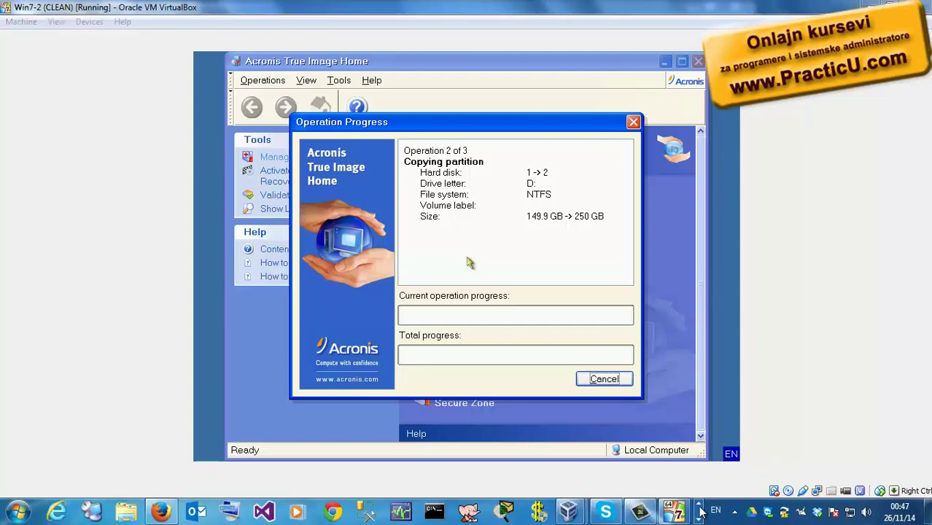
{"action": "left_click", "coordinate": [672, 514]}
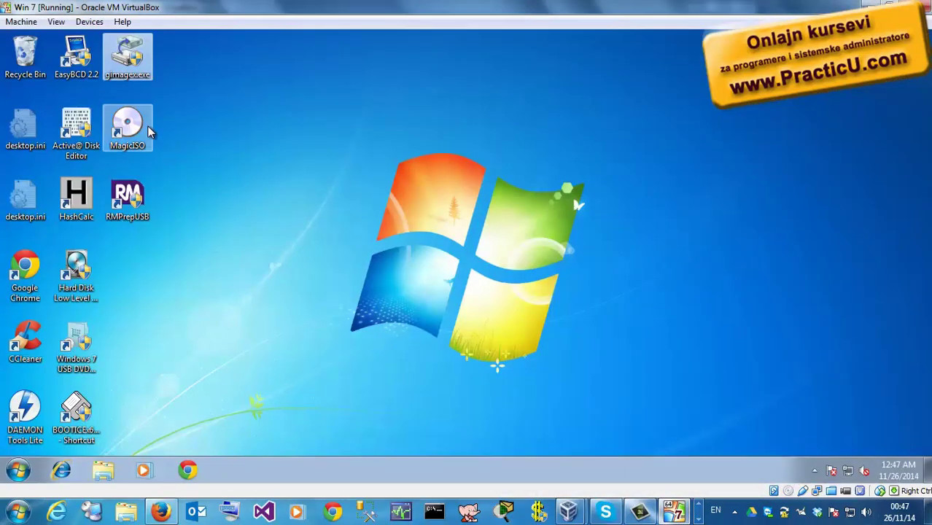
{"action": "double_click", "coordinate": [77, 130]}
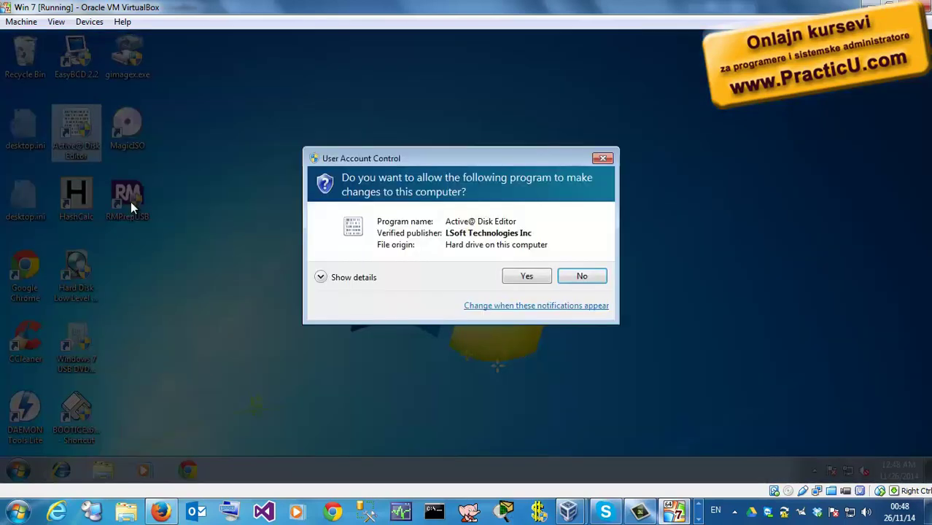
{"action": "left_click", "coordinate": [527, 276]}
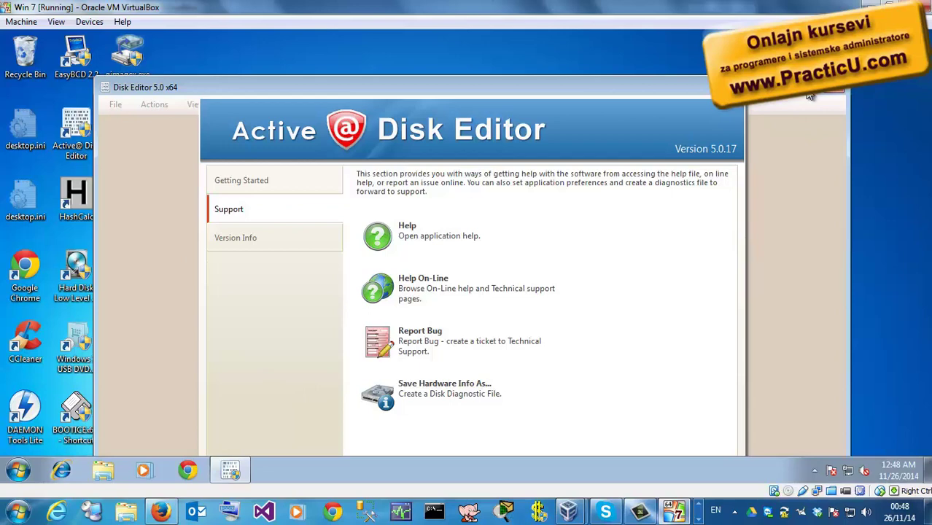
Dismiss Disk Editor's start view in the maximized window and select PhysicalDrive1 among the computer's drives
{"action": "left_click", "coordinate": [809, 96]}
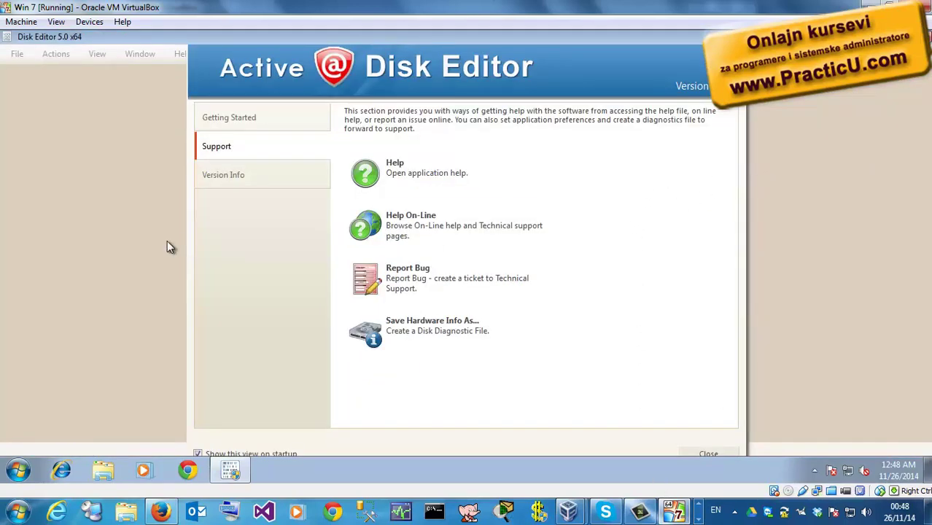
{"action": "left_click", "coordinate": [707, 453]}
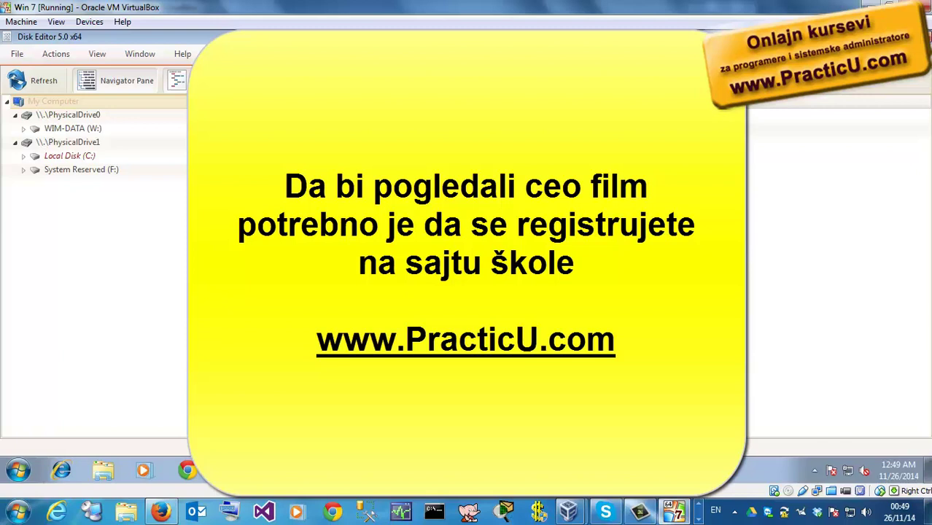
{"action": "left_click", "coordinate": [83, 158]}
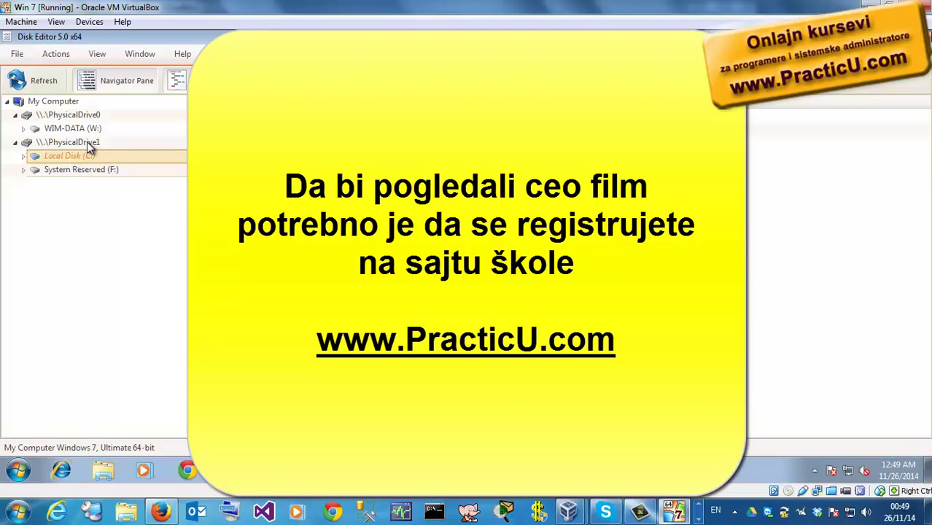
{"action": "left_click", "coordinate": [87, 143]}
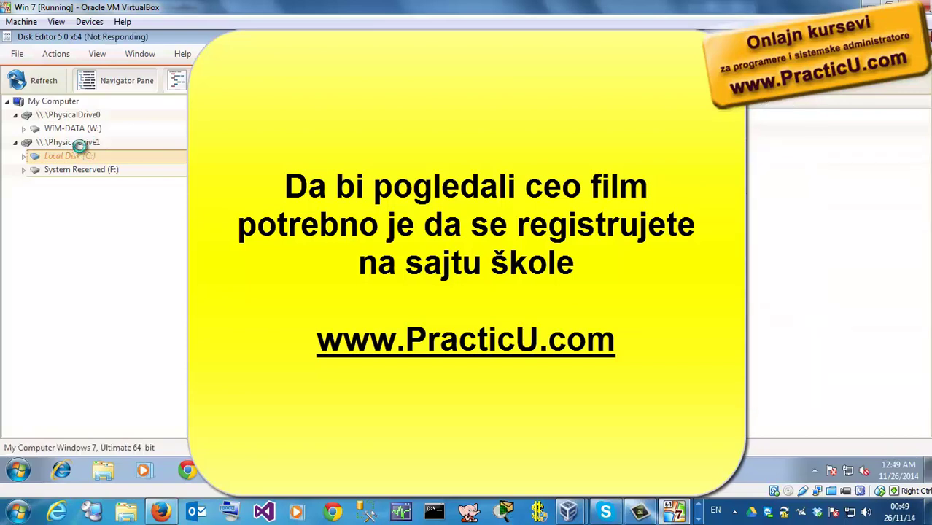